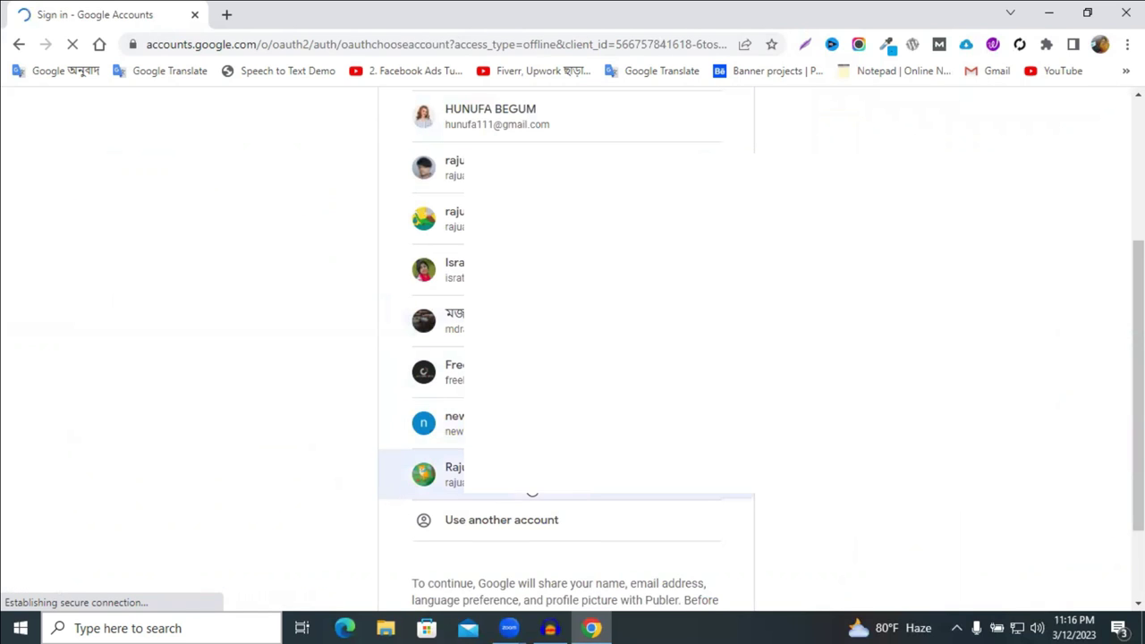
Accept the cookie notice and start the Publer onboarding
{"action": "scroll", "coordinate": [531, 492], "scroll_direction": "up", "scroll_amount": 3}
{"action": "scroll", "coordinate": [565, 358], "scroll_direction": "down", "scroll_amount": 4}
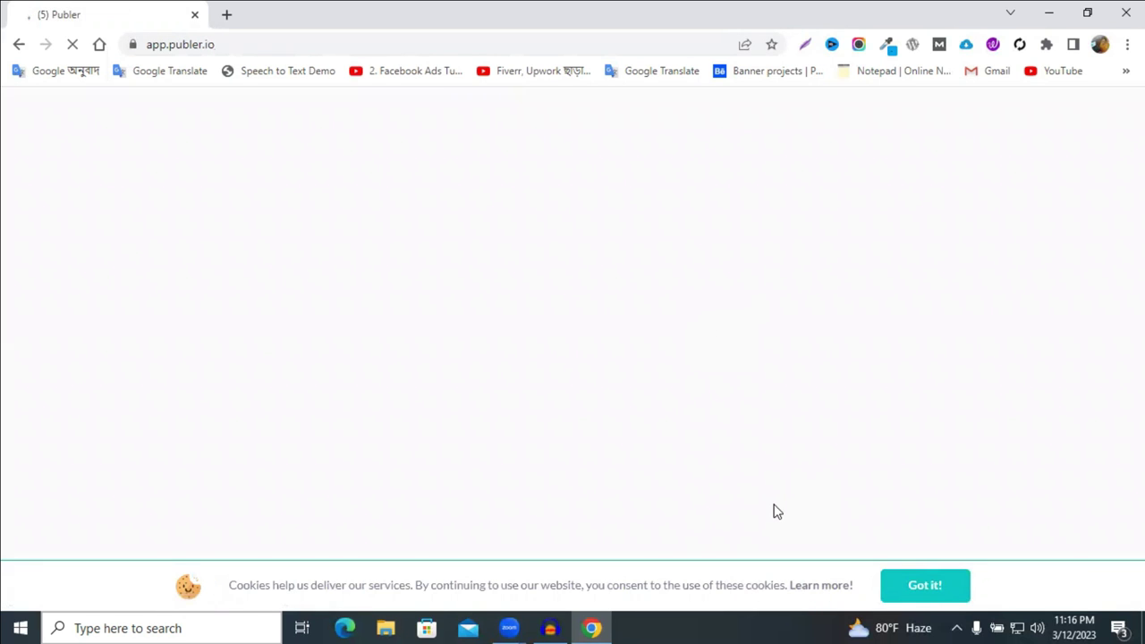
{"action": "left_click", "coordinate": [931, 587]}
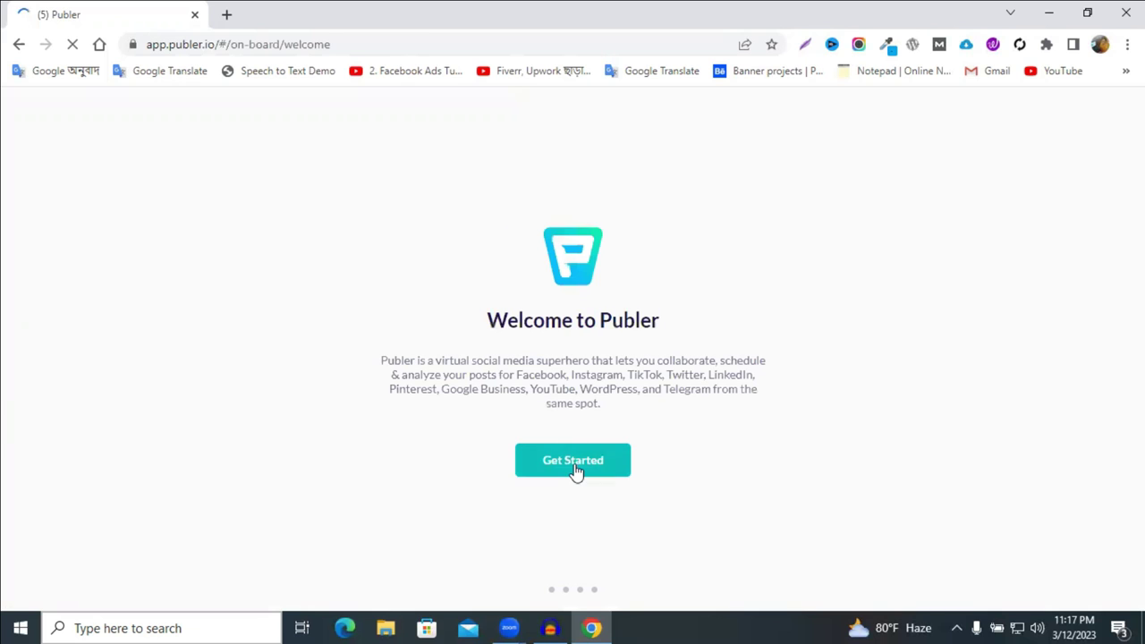
{"action": "left_click", "coordinate": [576, 471]}
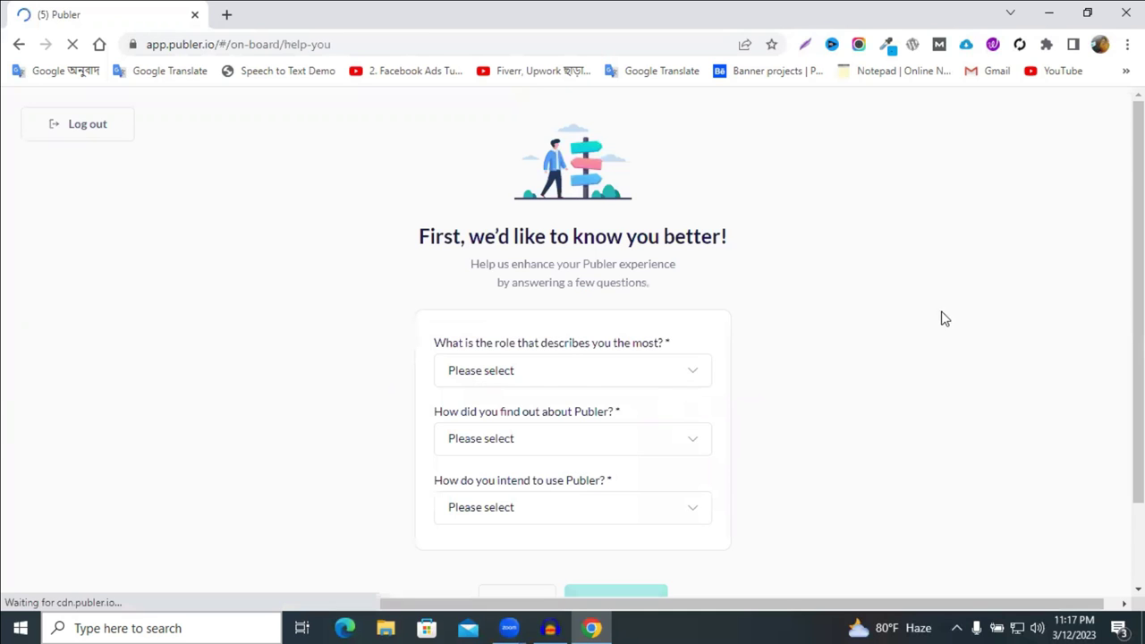
Answer the onboarding questions with Freelance Content Creator, Social Media and "I want to be more active on social media.", and submit them
{"action": "scroll", "coordinate": [561, 315], "scroll_direction": "down", "scroll_amount": 2}
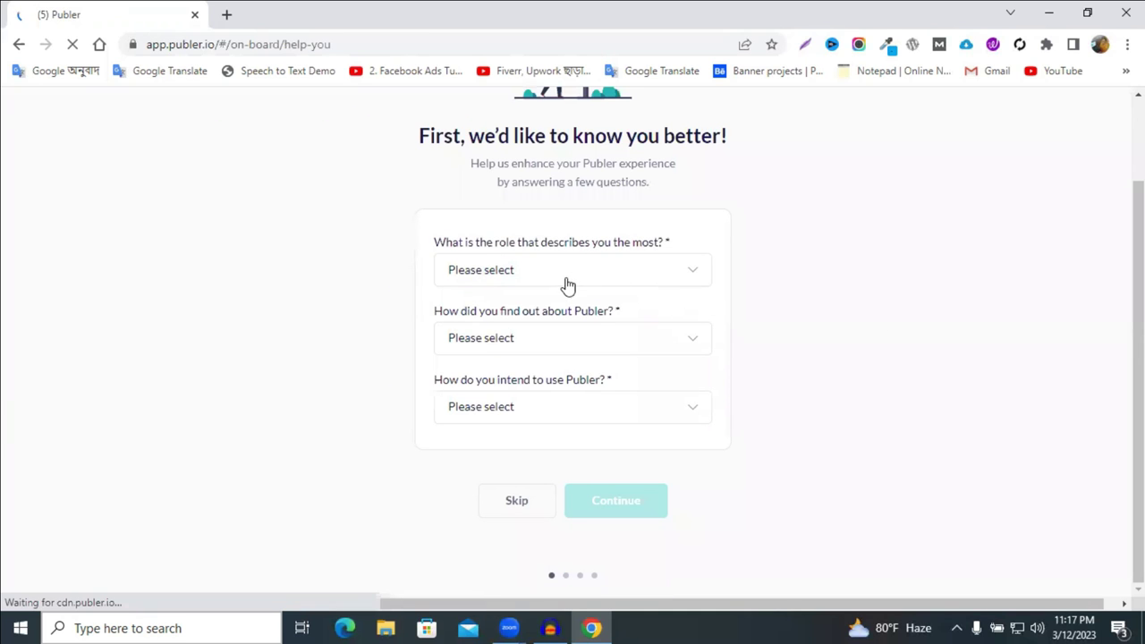
{"action": "left_click", "coordinate": [567, 285]}
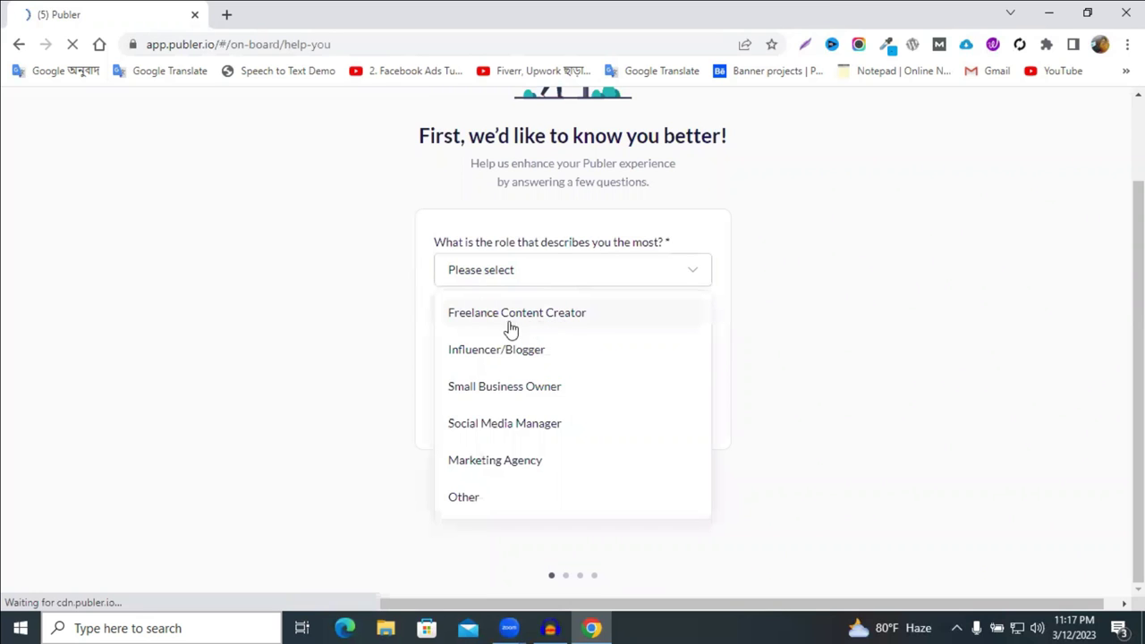
{"action": "left_click", "coordinate": [558, 322]}
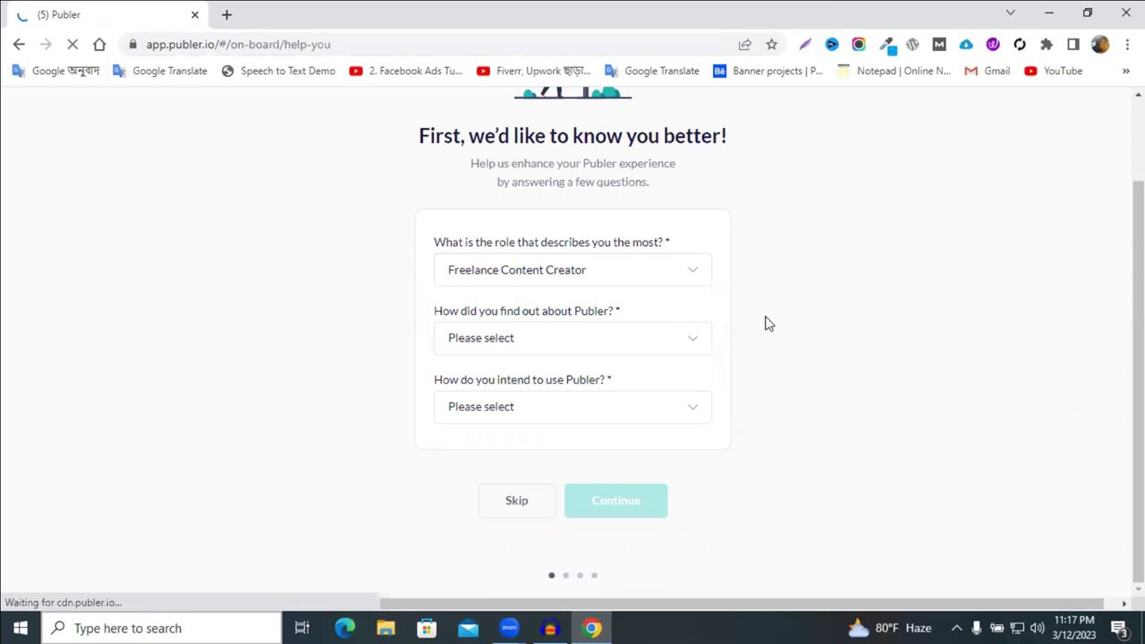
{"action": "left_click", "coordinate": [532, 355]}
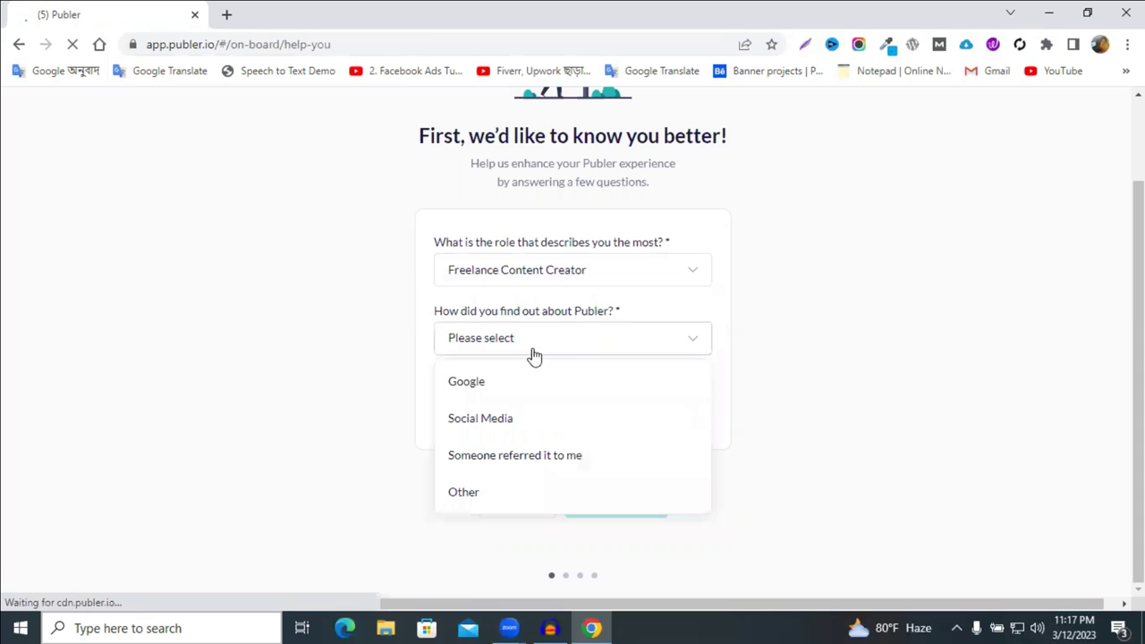
{"action": "left_click", "coordinate": [508, 424]}
{"action": "left_click", "coordinate": [490, 416]}
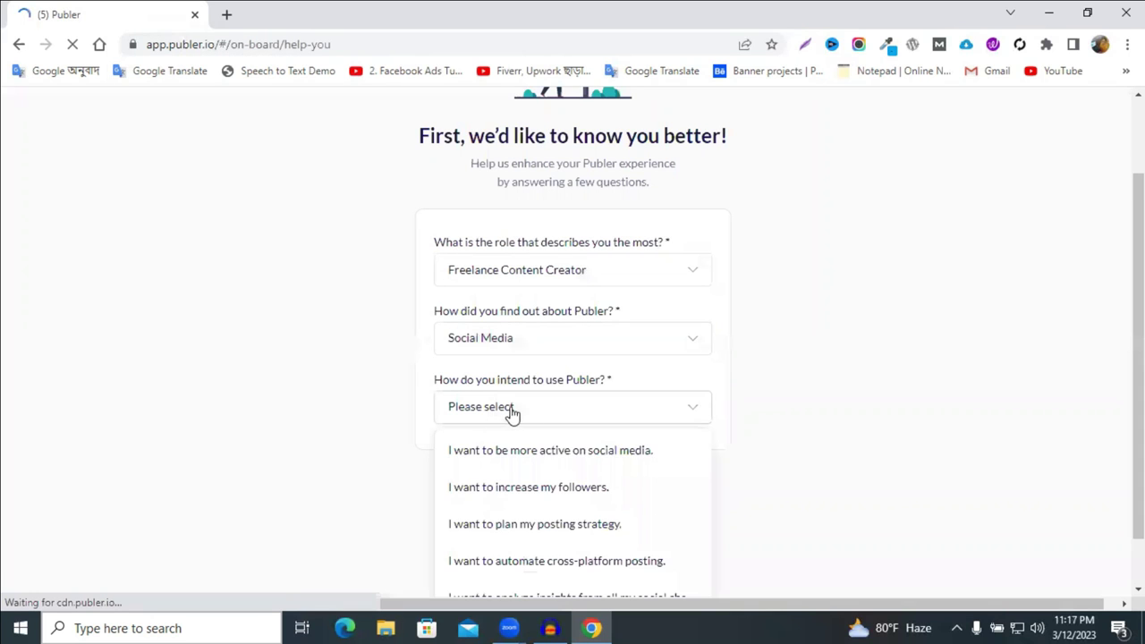
{"action": "left_click", "coordinate": [558, 458]}
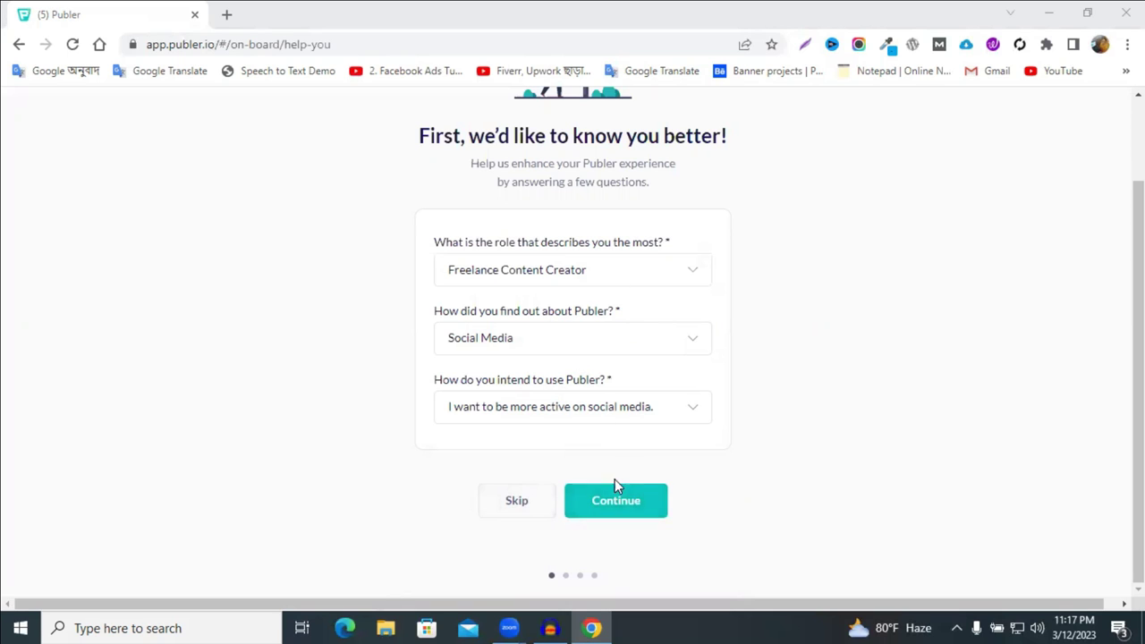
{"action": "left_click", "coordinate": [601, 505]}
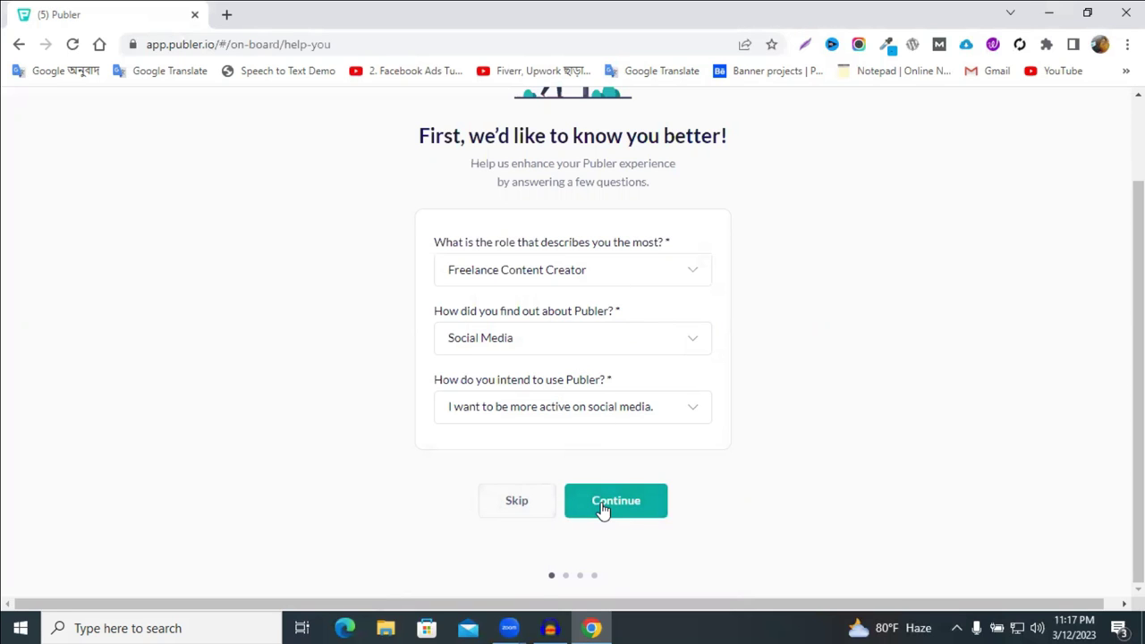
Create a workspace named "boos 10" with Agency as its industry
{"action": "left_click", "coordinate": [447, 342]}
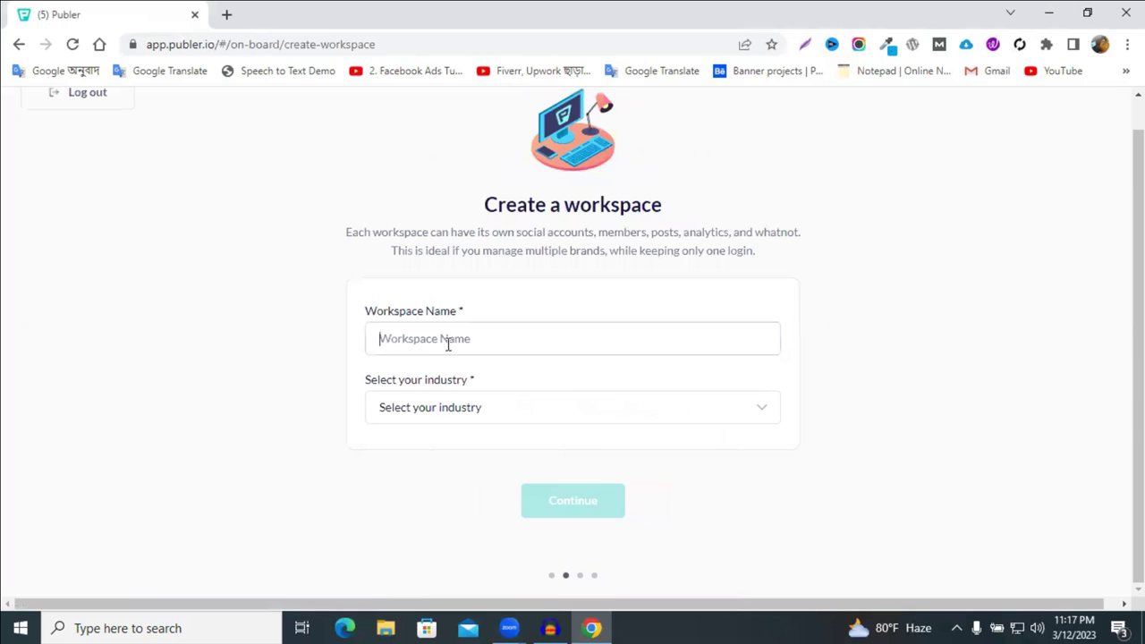
{"action": "type", "text": "boos 10"}
{"action": "left_click", "coordinate": [595, 404]}
{"action": "scroll", "coordinate": [869, 370], "scroll_direction": "down", "scroll_amount": 1}
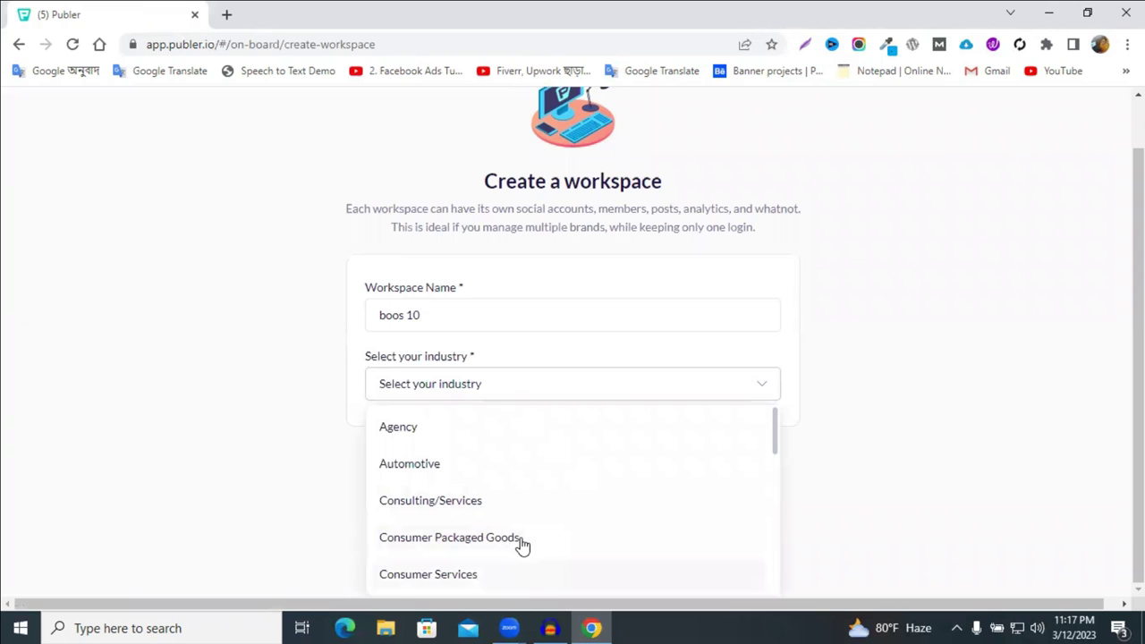
{"action": "left_click", "coordinate": [475, 433]}
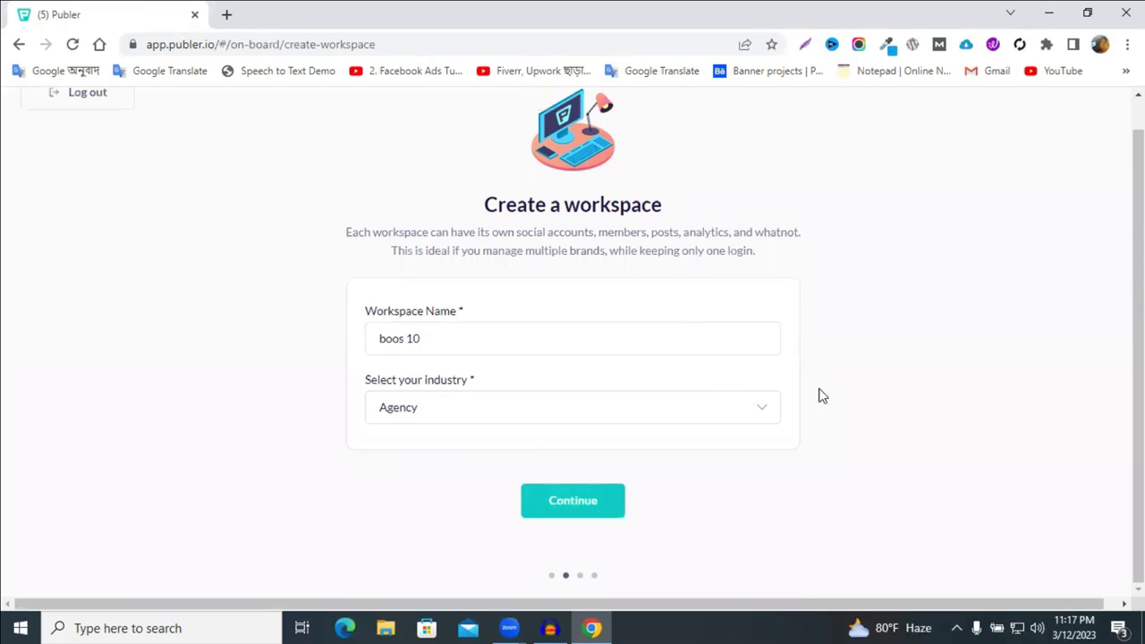
{"action": "left_click", "coordinate": [583, 516]}
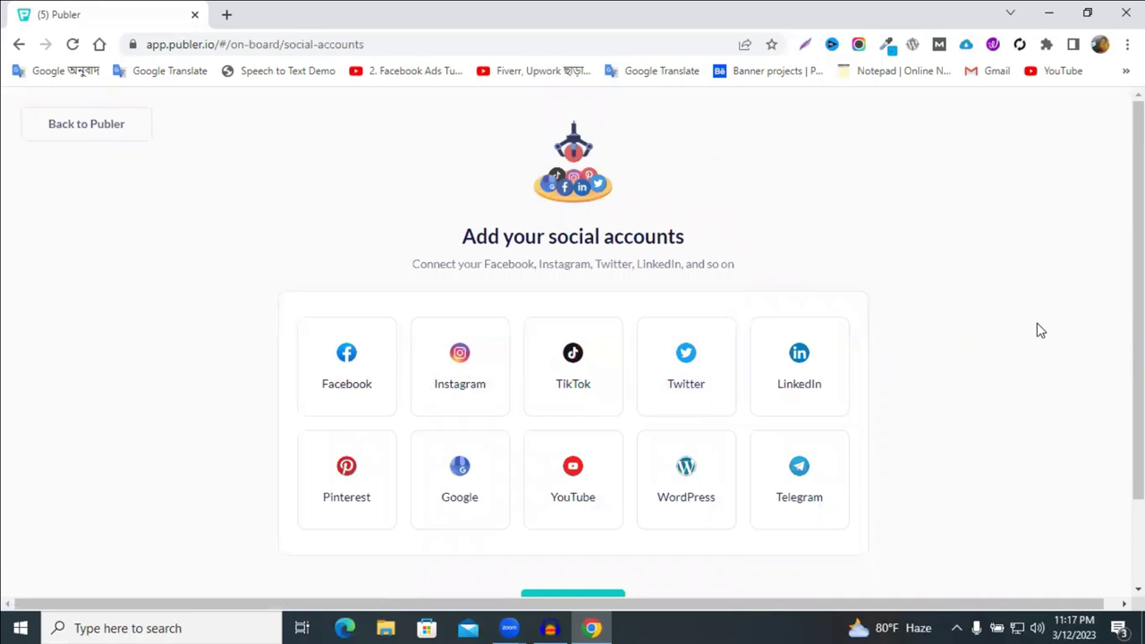
View the Facebook connection options, close them and finish the onboarding without adding a social account
{"action": "left_click", "coordinate": [368, 386]}
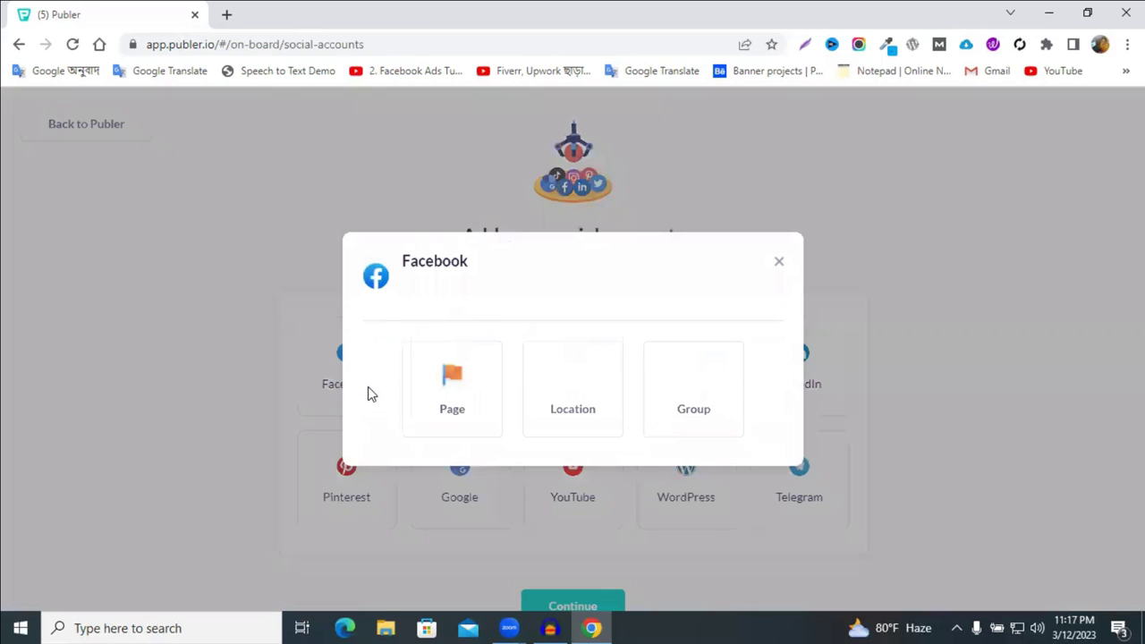
{"action": "left_click", "coordinate": [778, 266]}
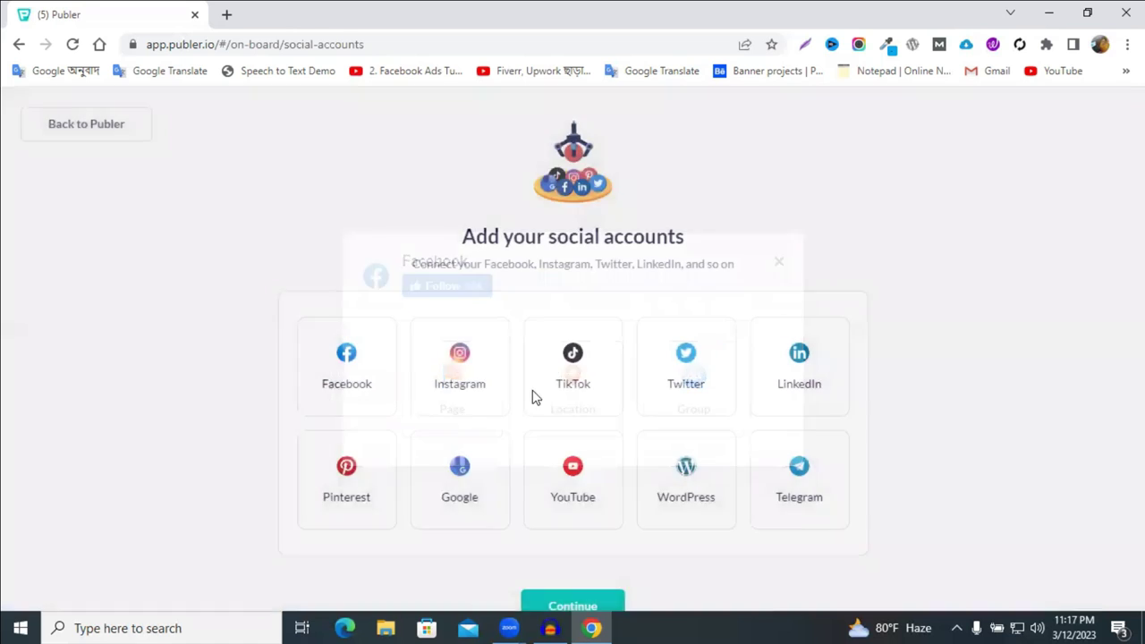
{"action": "scroll", "coordinate": [554, 447], "scroll_direction": "down", "scroll_amount": 2}
{"action": "left_click", "coordinate": [557, 507]}
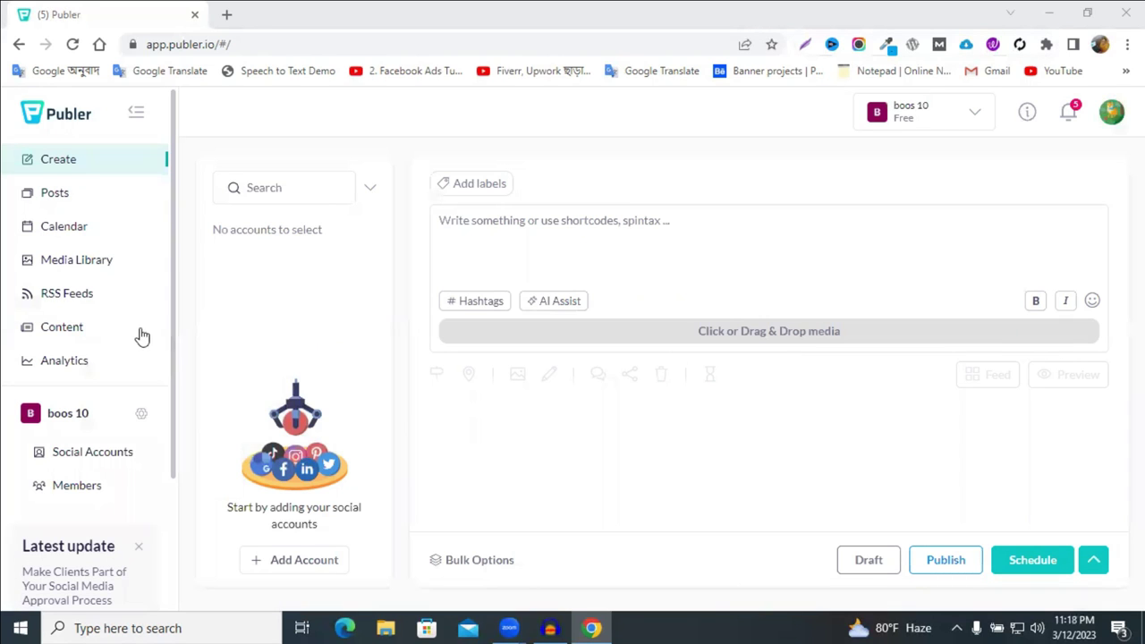
Try to connect a Pinterest account to the boos 10 workspace from its social accounts page
{"action": "scroll", "coordinate": [141, 335], "scroll_direction": "down", "scroll_amount": 1}
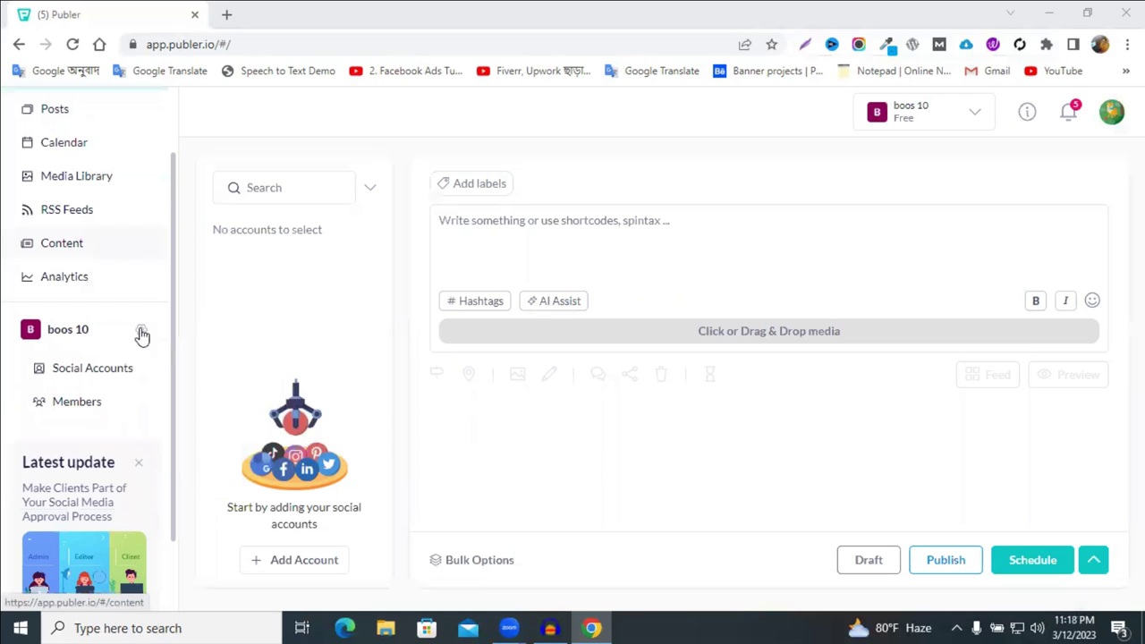
{"action": "left_click", "coordinate": [80, 381]}
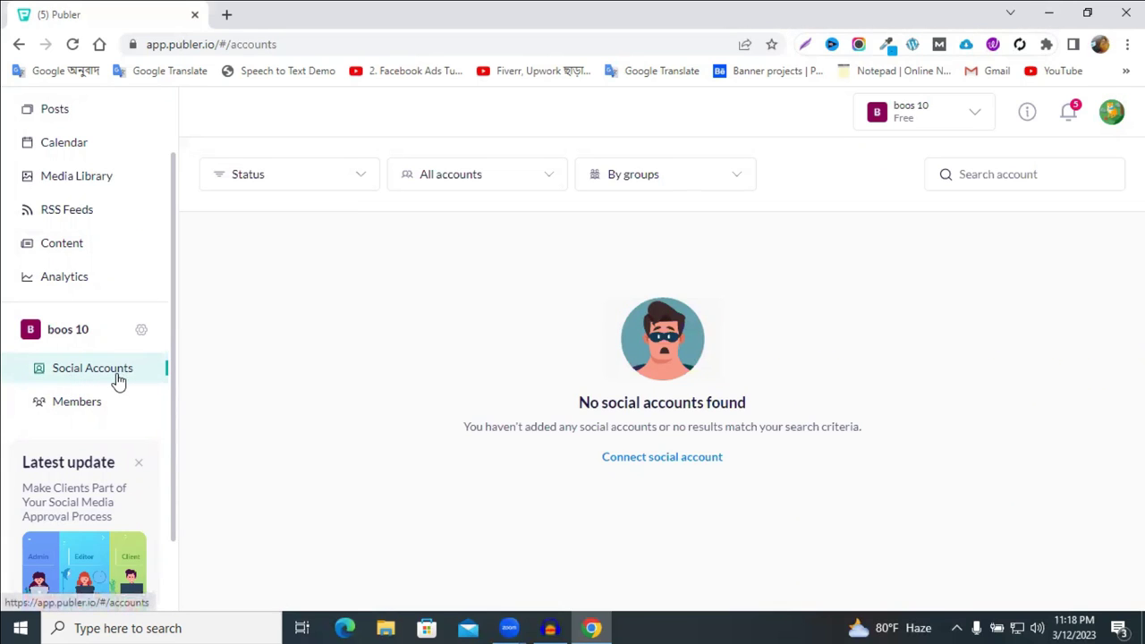
{"action": "left_click", "coordinate": [632, 465]}
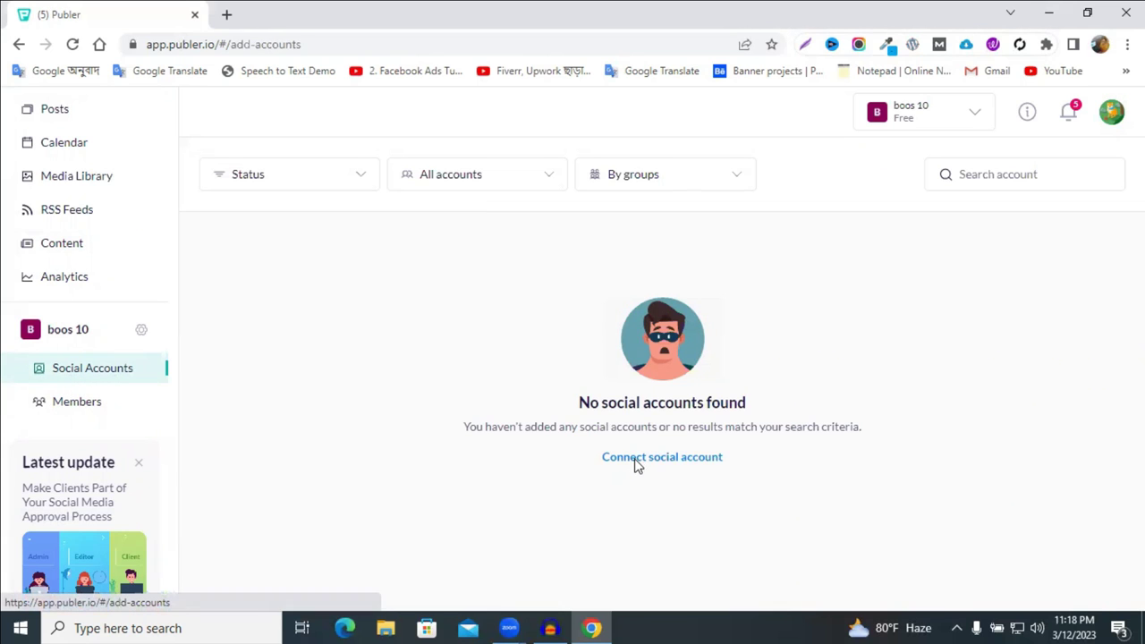
{"action": "scroll", "coordinate": [901, 263], "scroll_direction": "down", "scroll_amount": 1}
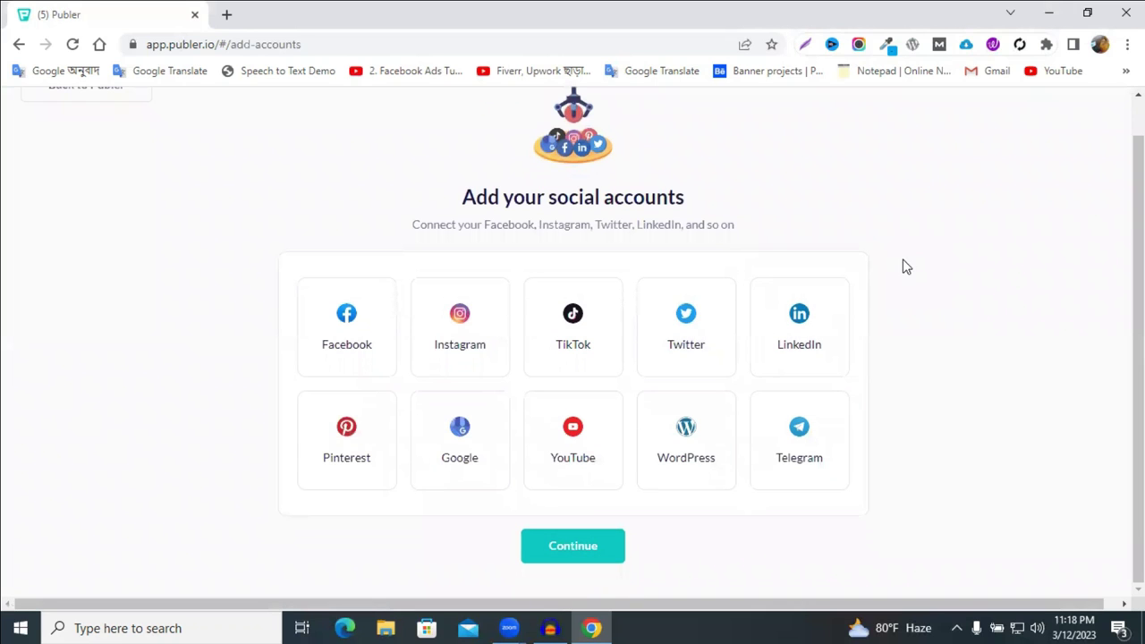
{"action": "left_click", "coordinate": [357, 456]}
{"action": "left_click", "coordinate": [572, 399]}
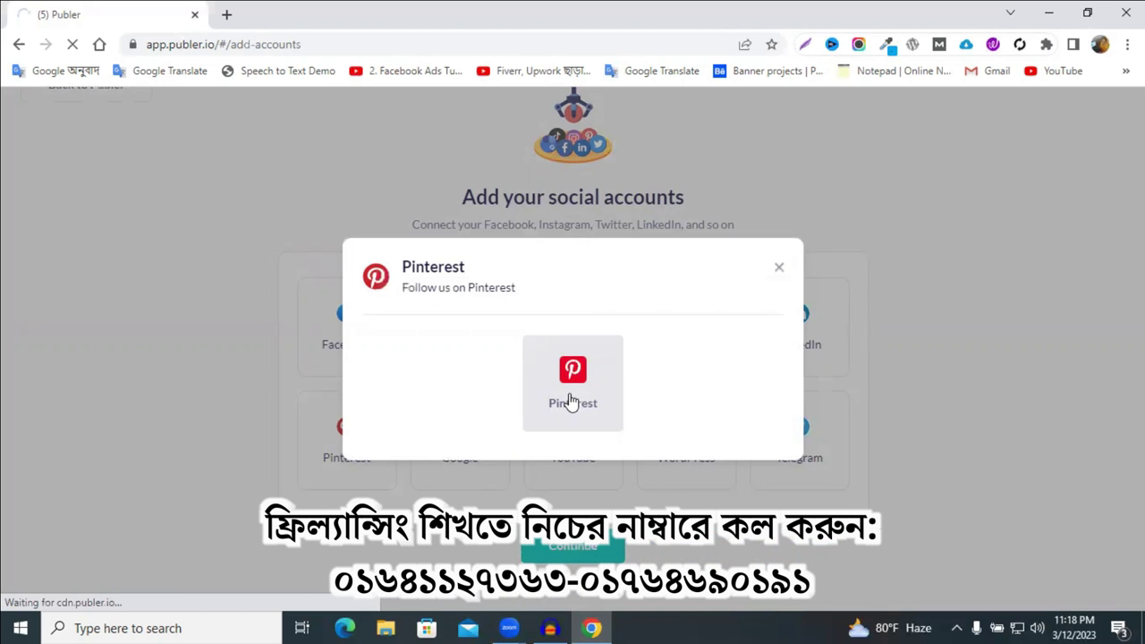
{"action": "left_click", "coordinate": [571, 400]}
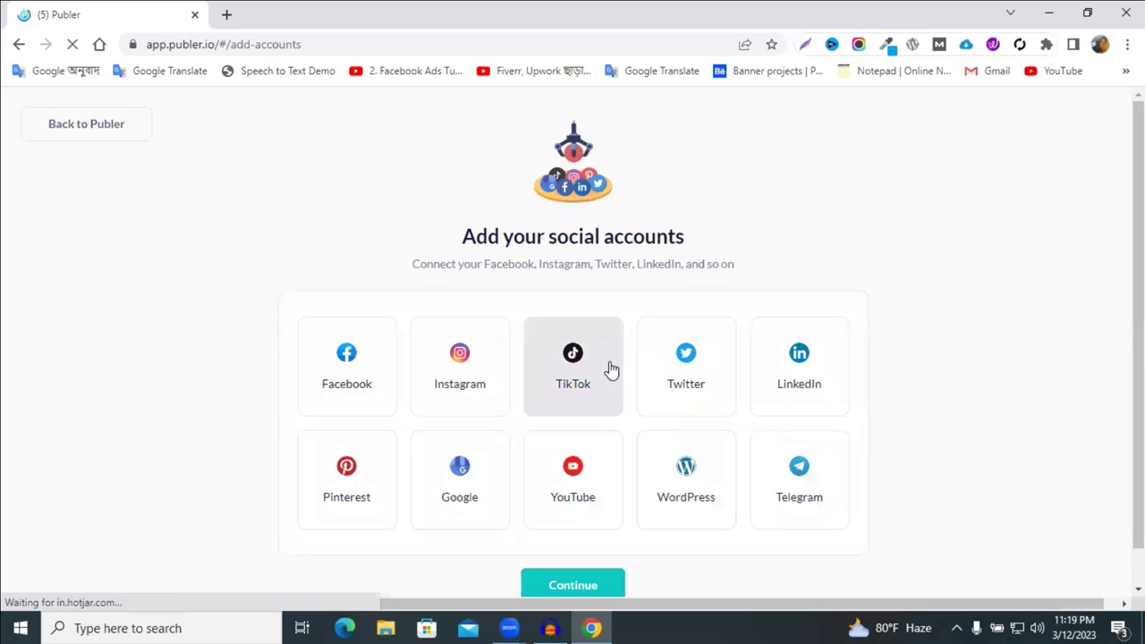
{"action": "scroll", "coordinate": [610, 369], "scroll_direction": "down", "scroll_amount": 1}
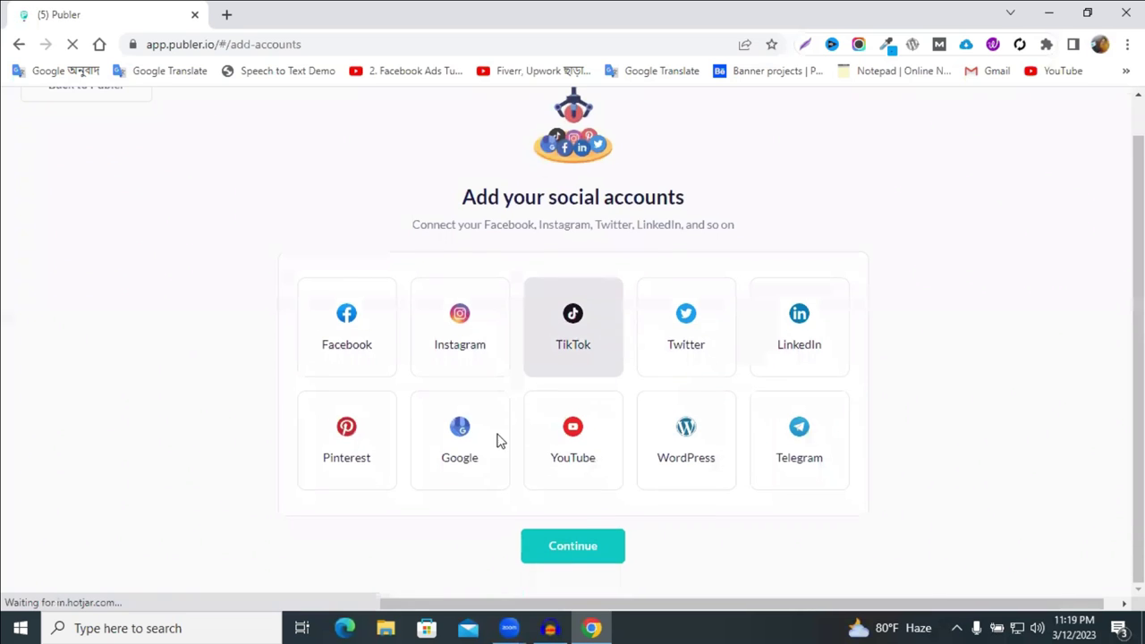
{"action": "left_click", "coordinate": [378, 457]}
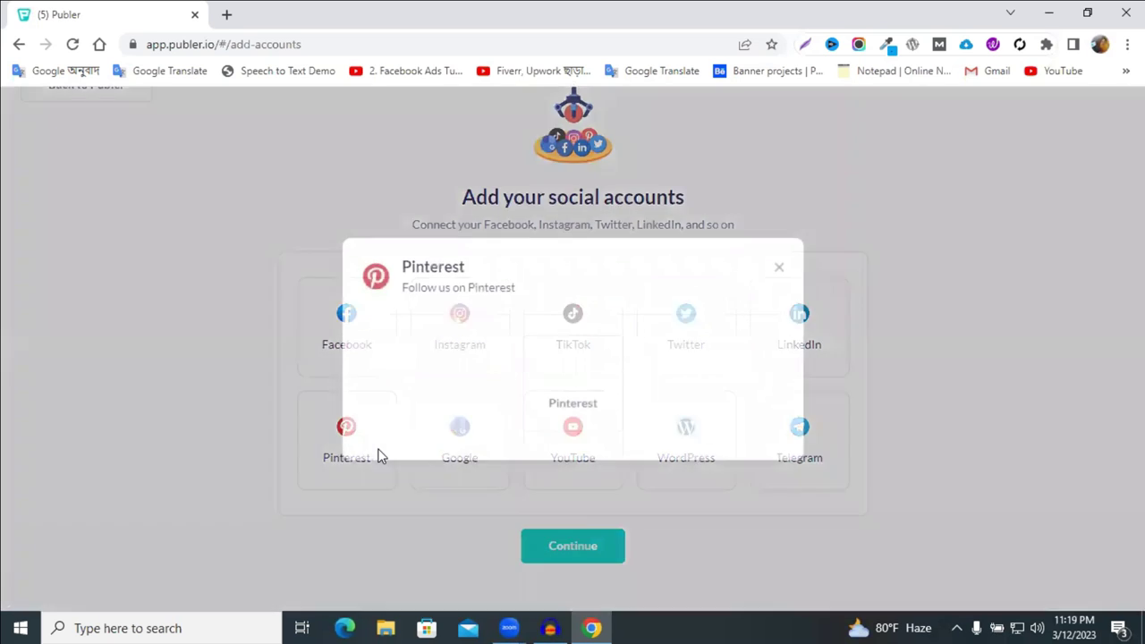
{"action": "left_click", "coordinate": [778, 266]}
{"action": "key", "text": "Return"}
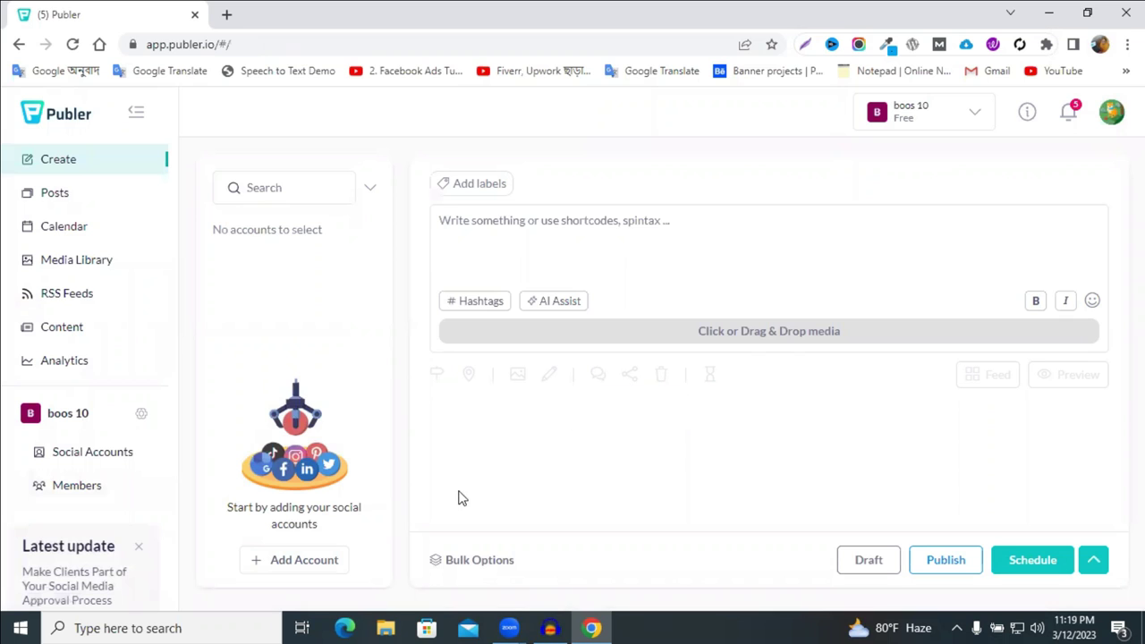
Start connecting a Pinterest account to the workspace's social accounts and grant Publer access to it
{"action": "left_click", "coordinate": [109, 462]}
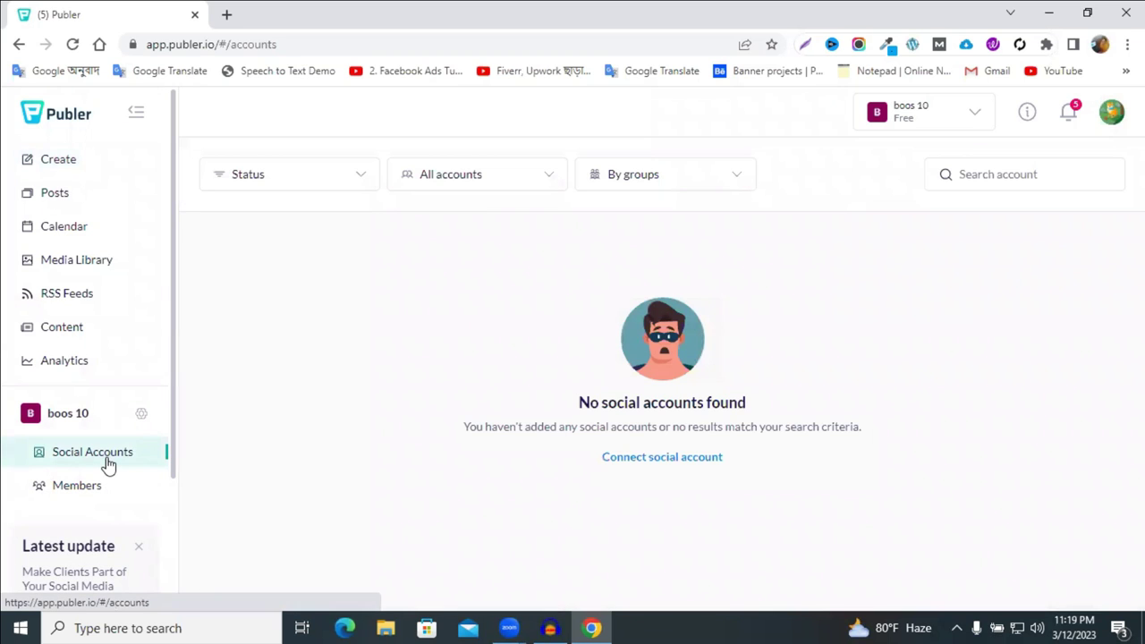
{"action": "left_click", "coordinate": [667, 460]}
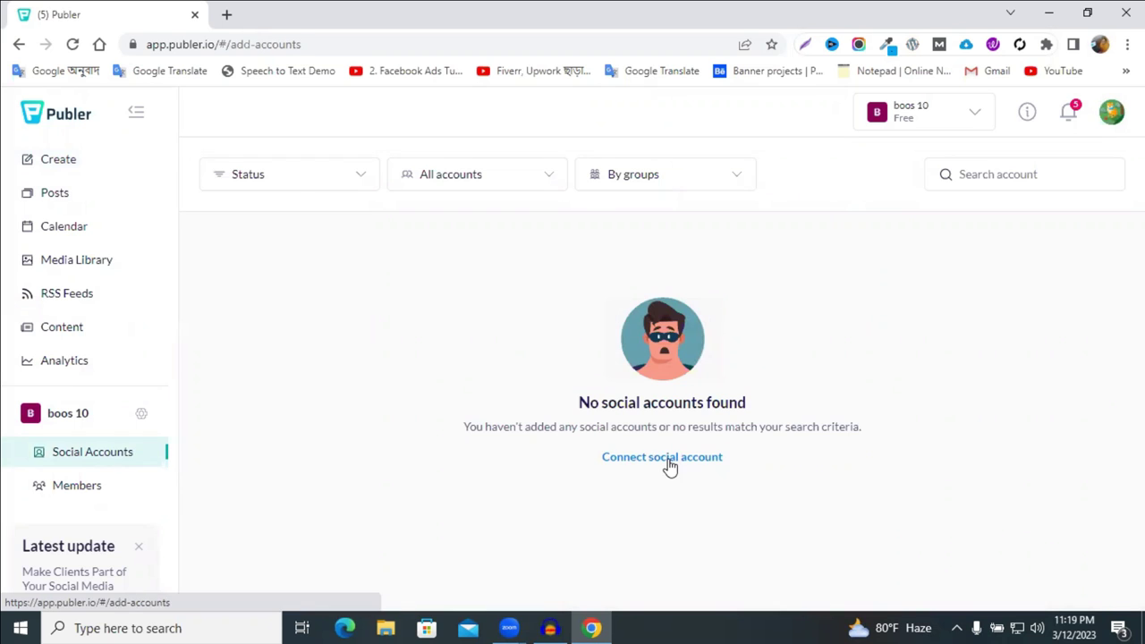
{"action": "double_click", "coordinate": [367, 487]}
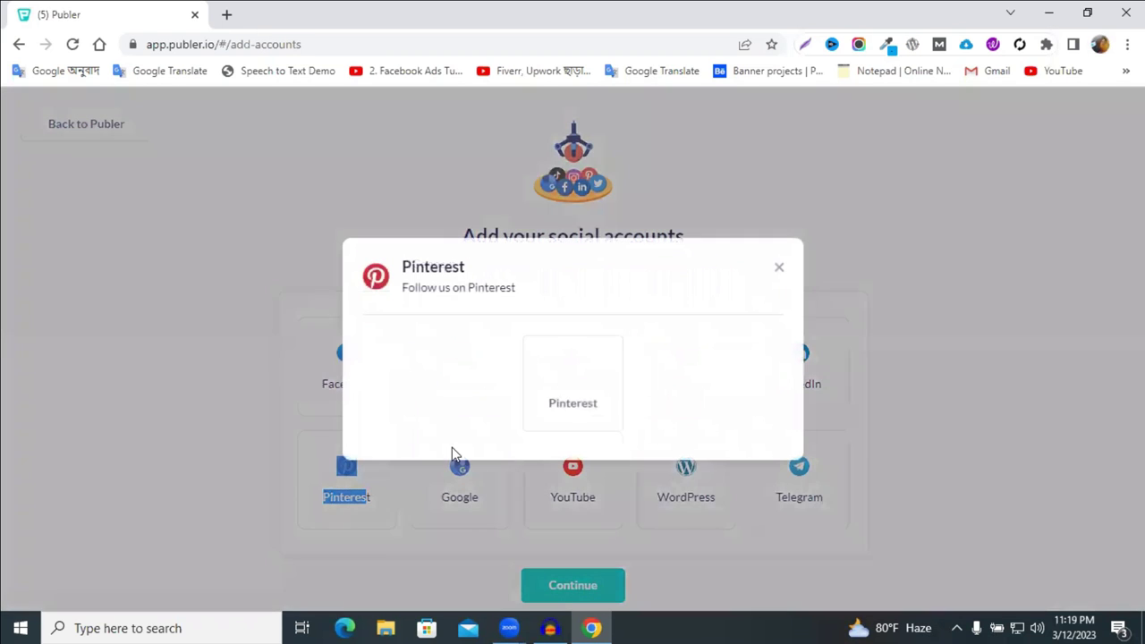
{"action": "left_click", "coordinate": [588, 374]}
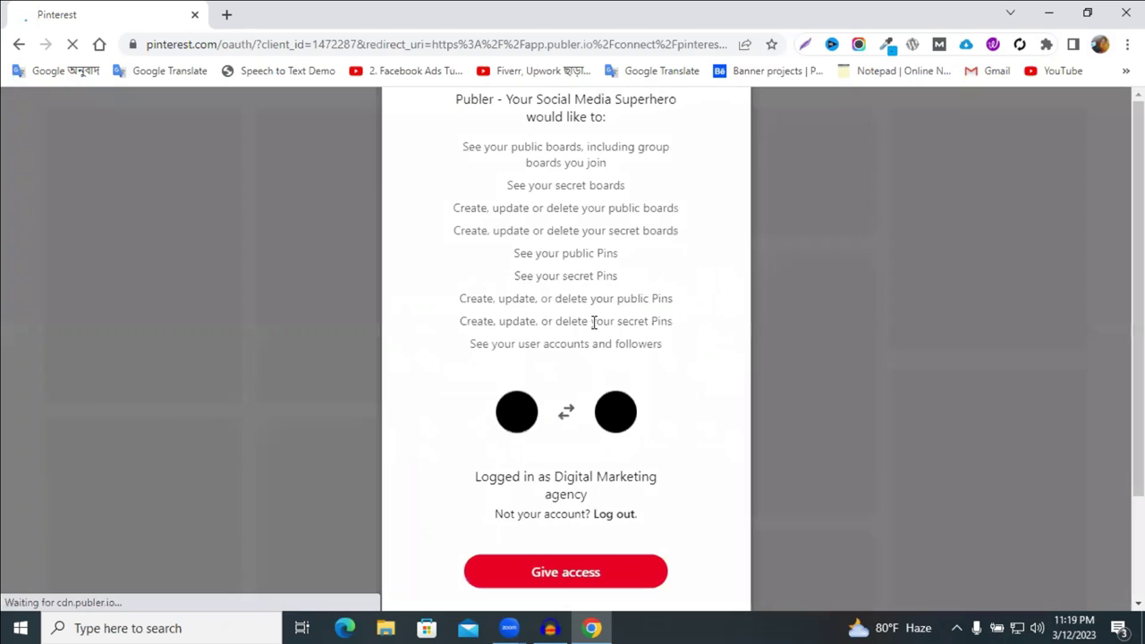
{"action": "left_click", "coordinate": [528, 583]}
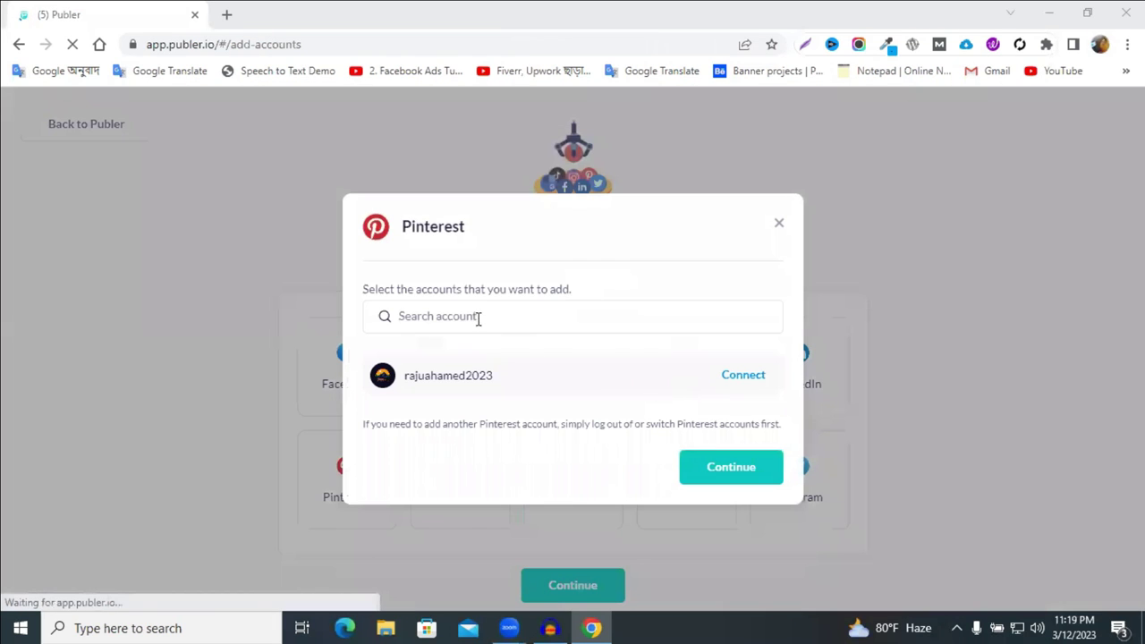
Connect the listed Pinterest account, finish adding accounts and review the workspace's social accounts list
{"action": "left_click", "coordinate": [743, 376]}
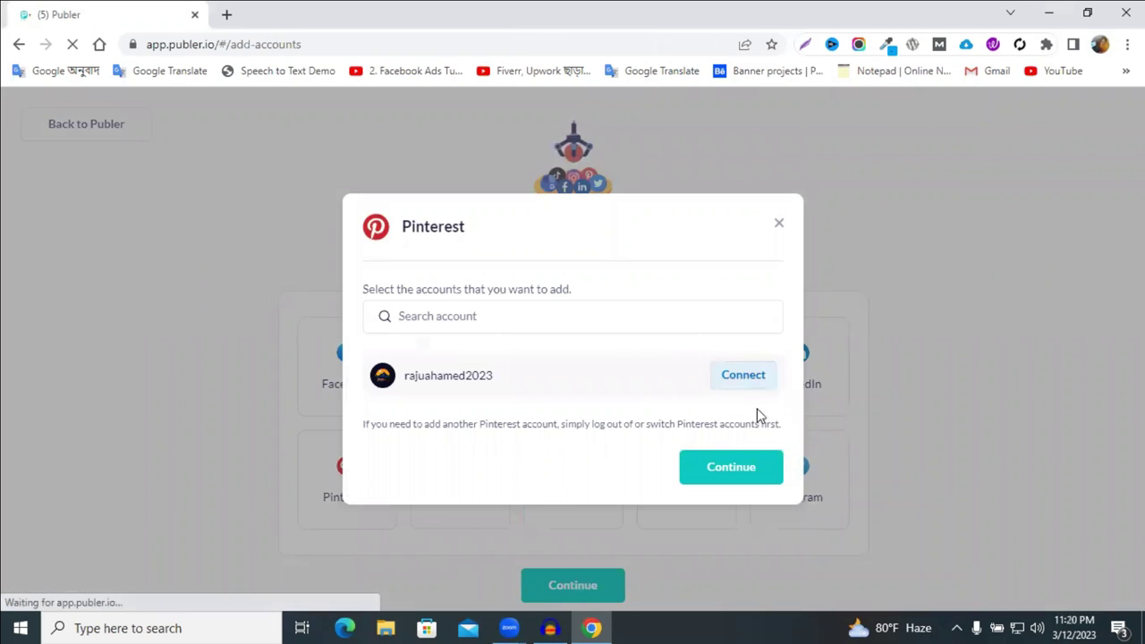
{"action": "left_click", "coordinate": [731, 467]}
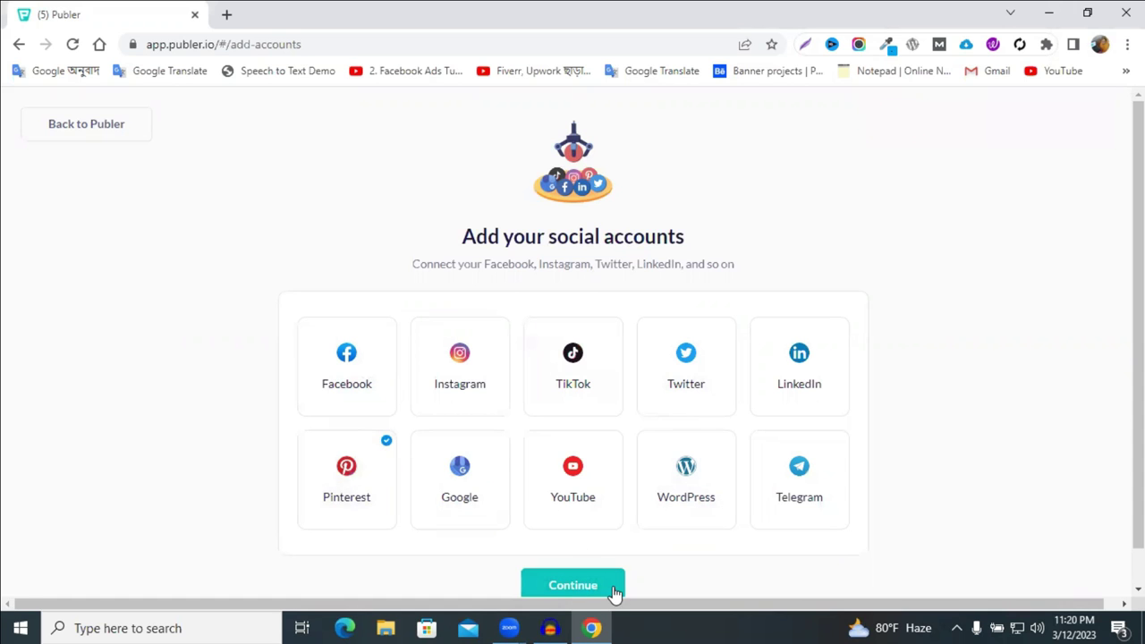
{"action": "left_click", "coordinate": [573, 586]}
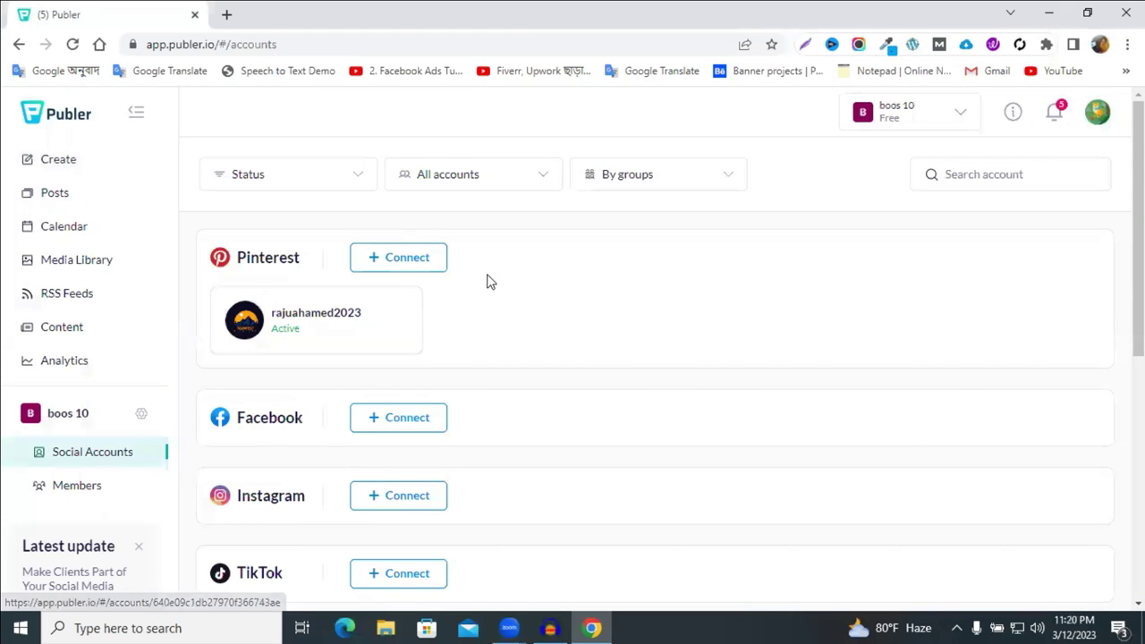
{"action": "scroll", "coordinate": [490, 278], "scroll_direction": "down", "scroll_amount": 1}
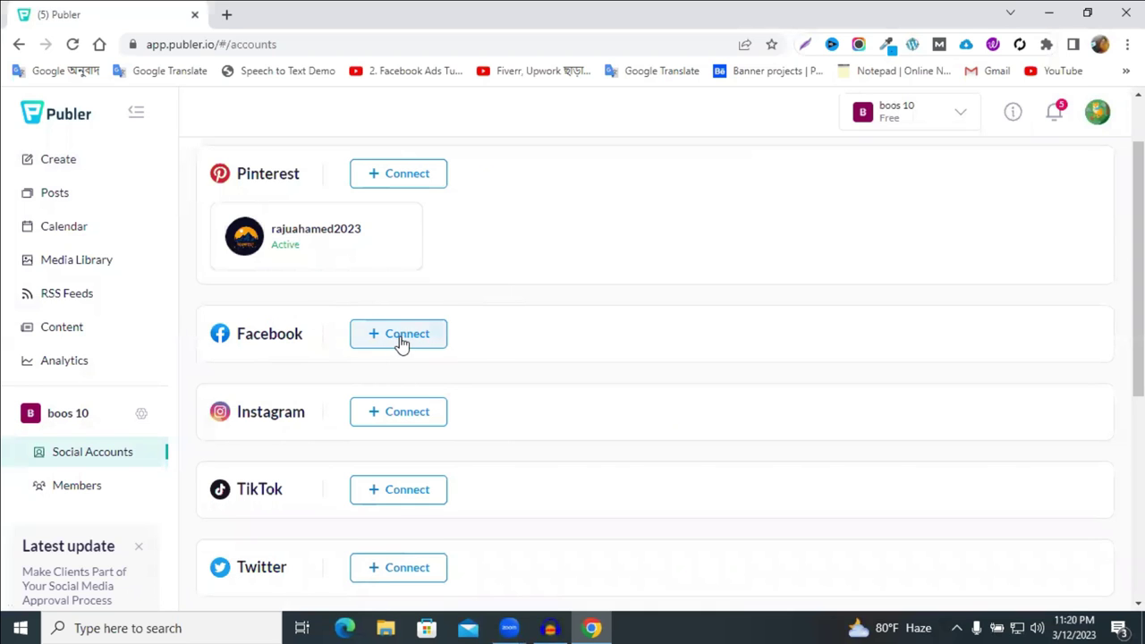
Look over the connectable networks, start connecting a Facebook Page to the workspace and continue with the signed-in Facebook profile
{"action": "scroll", "coordinate": [459, 421], "scroll_direction": "down", "scroll_amount": 3}
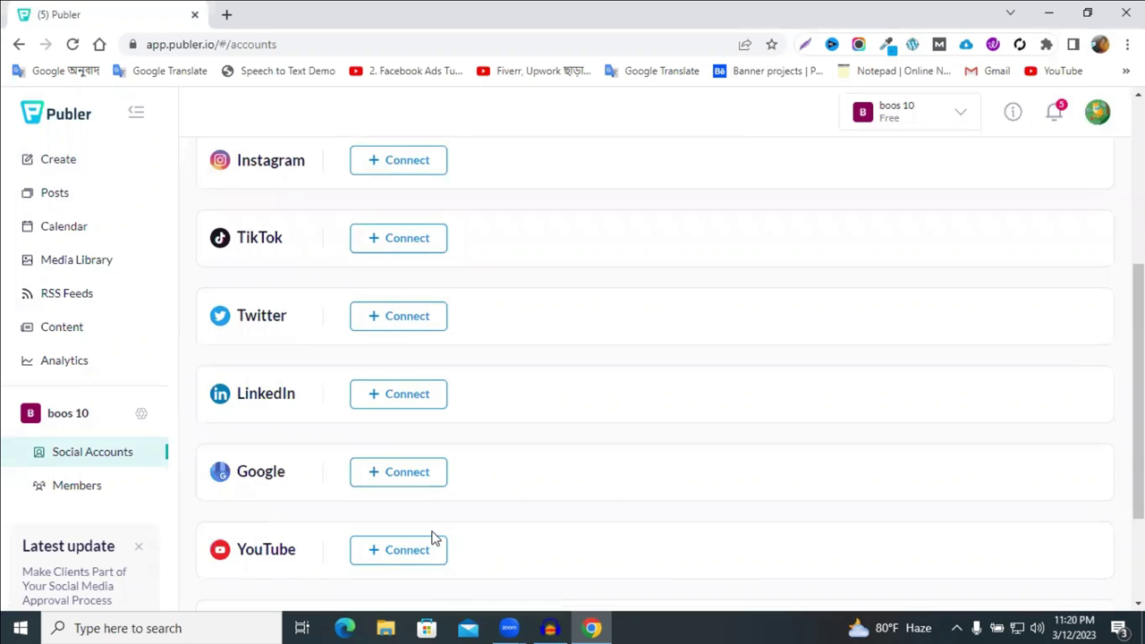
{"action": "scroll", "coordinate": [432, 537], "scroll_direction": "down", "scroll_amount": 2}
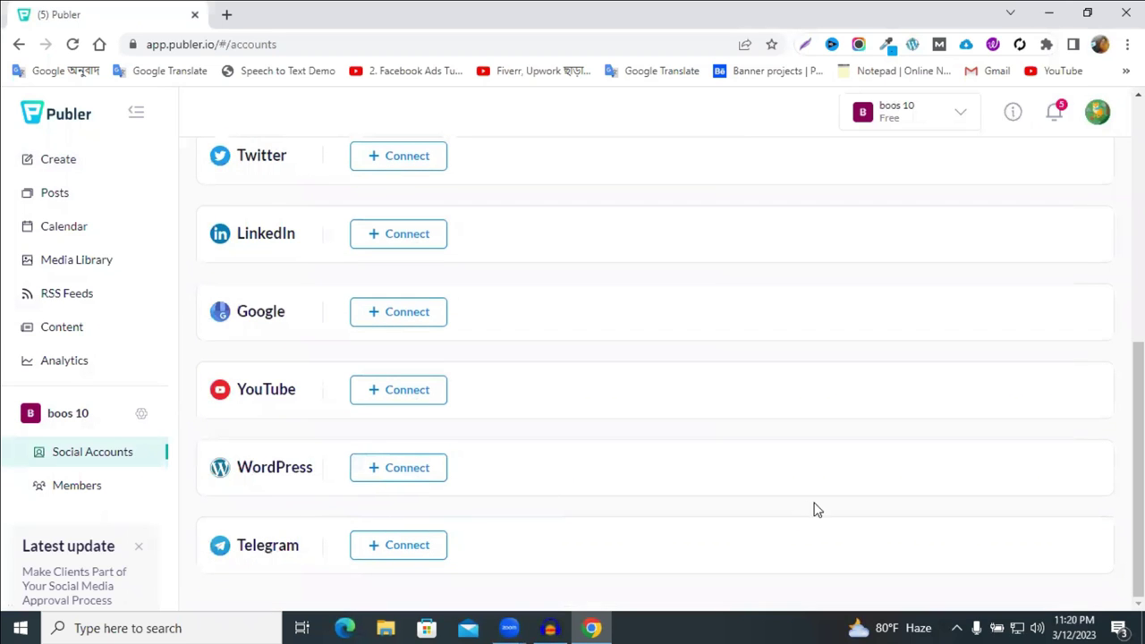
{"action": "scroll", "coordinate": [641, 455], "scroll_direction": "up", "scroll_amount": 6}
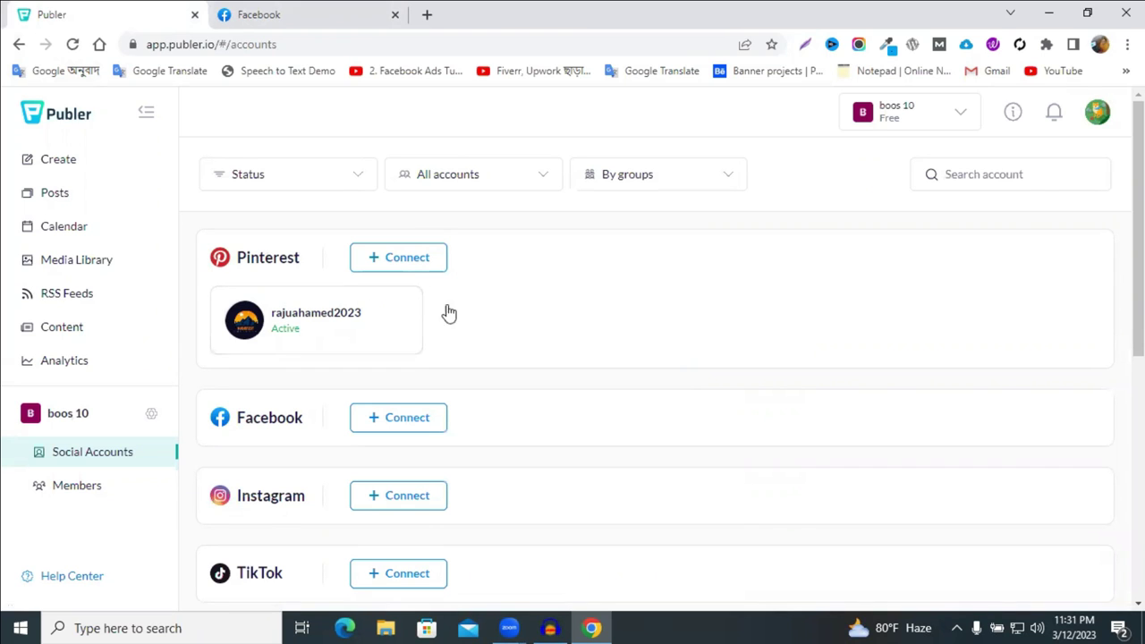
{"action": "scroll", "coordinate": [554, 313], "scroll_direction": "down", "scroll_amount": 1}
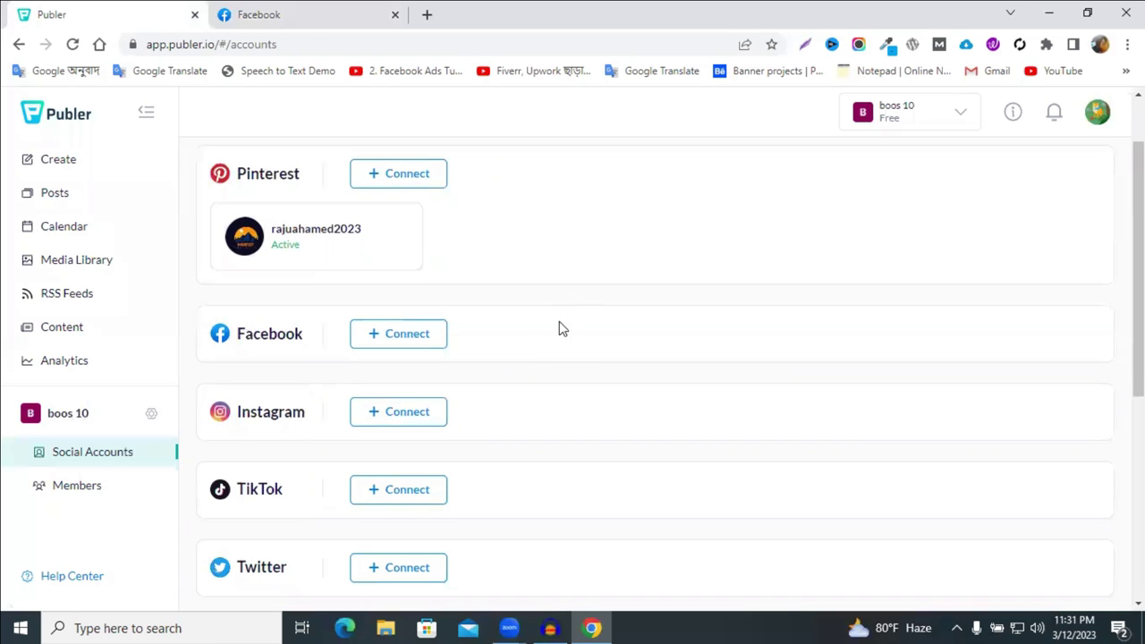
{"action": "left_click", "coordinate": [413, 338]}
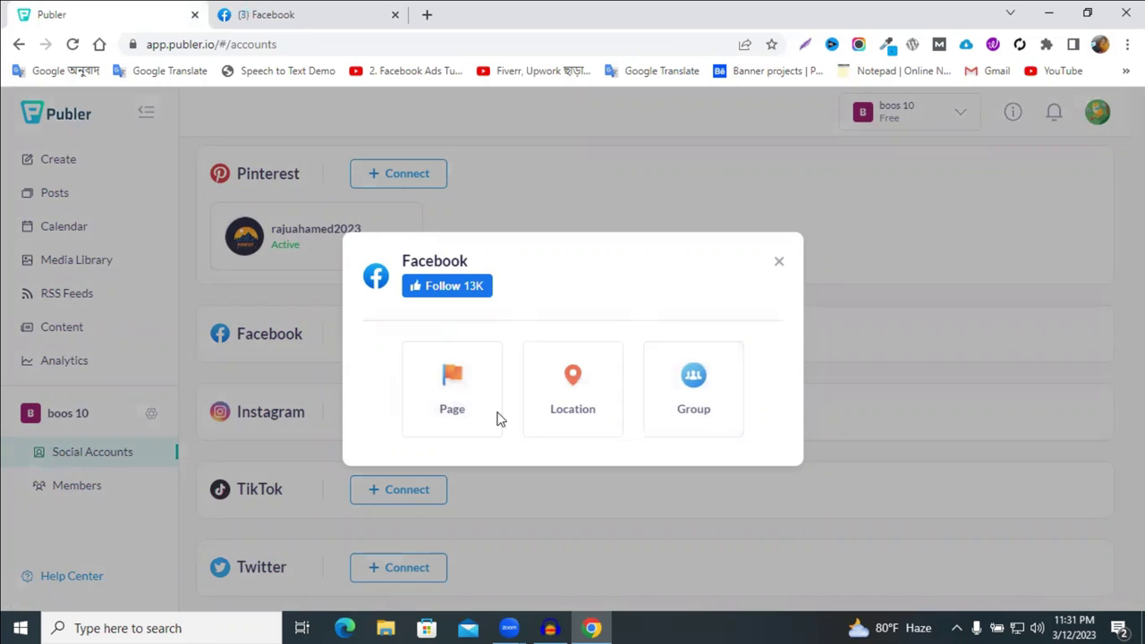
{"action": "left_click", "coordinate": [464, 388]}
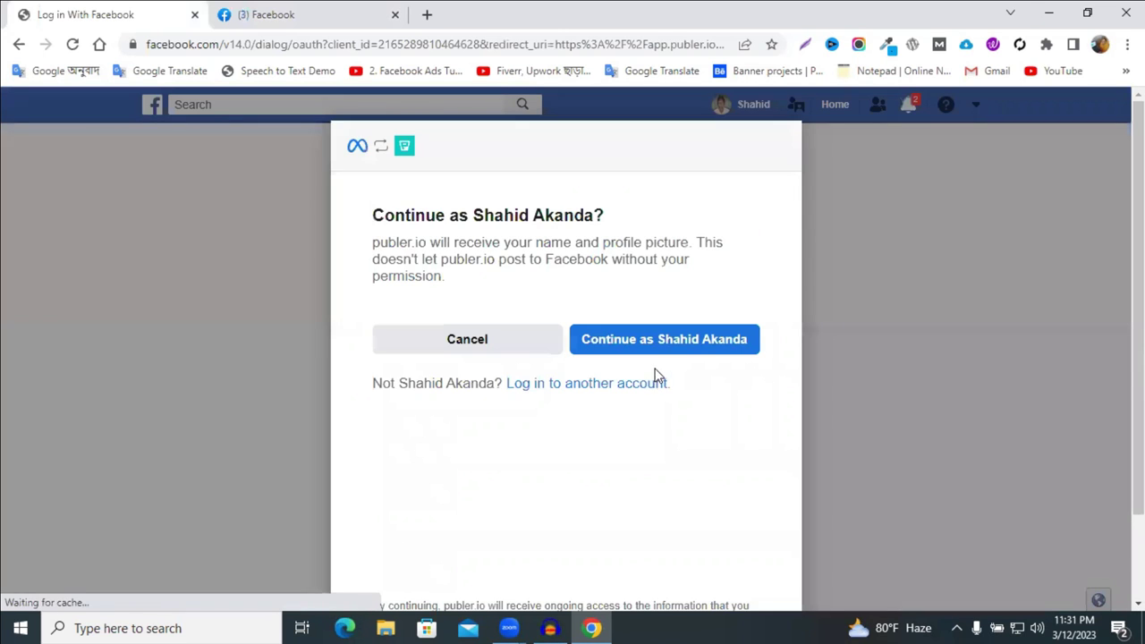
{"action": "left_click", "coordinate": [680, 353]}
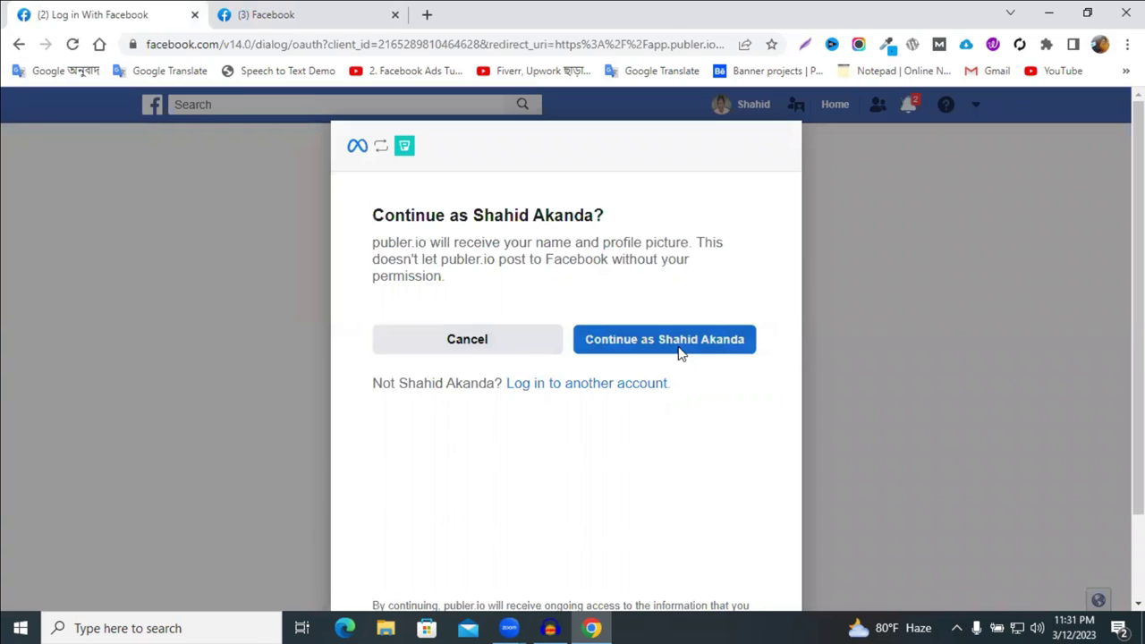
Look through the full list of Facebook Pages that can be linked to Publer
{"action": "scroll", "coordinate": [557, 373], "scroll_direction": "down", "scroll_amount": 2}
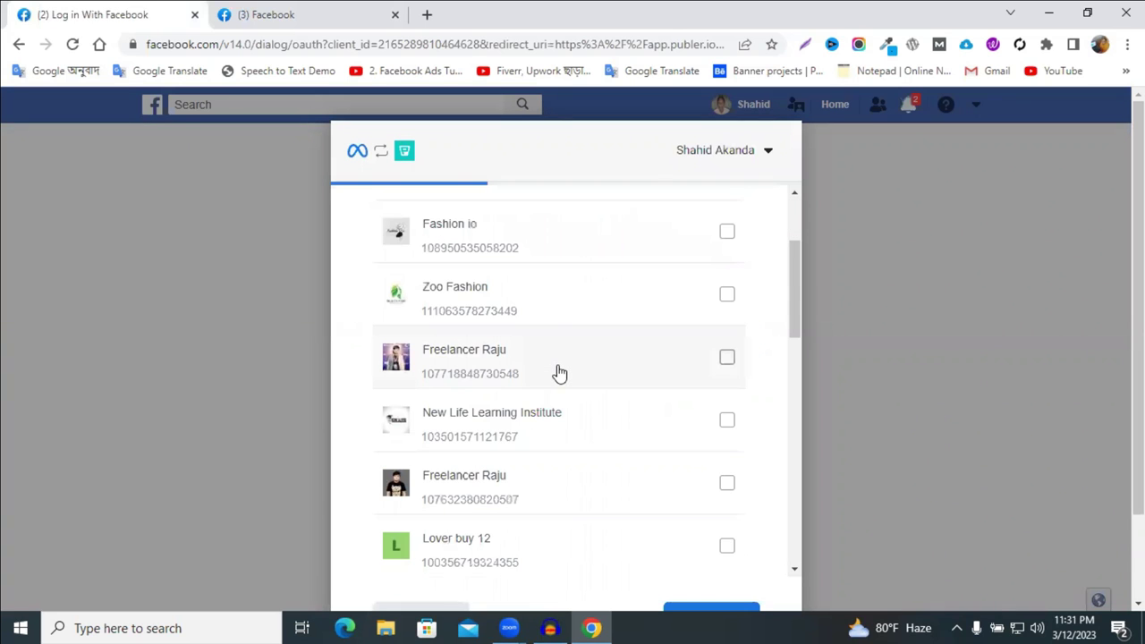
{"action": "scroll", "coordinate": [547, 388], "scroll_direction": "down", "scroll_amount": 2}
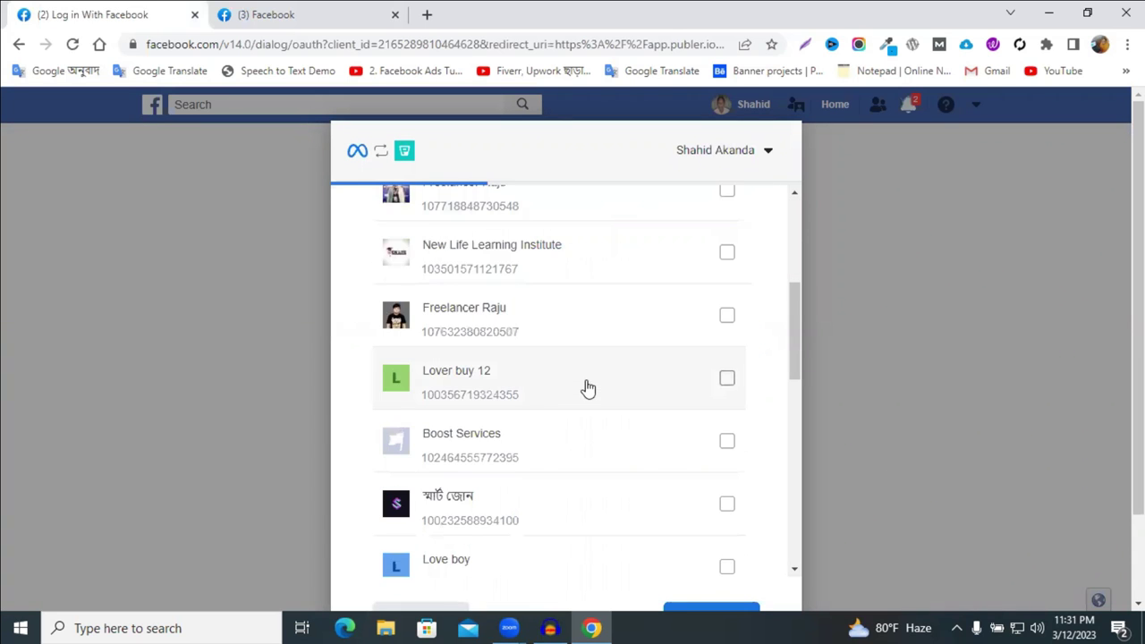
{"action": "scroll", "coordinate": [543, 400], "scroll_direction": "down", "scroll_amount": 2}
{"action": "scroll", "coordinate": [567, 388], "scroll_direction": "down", "scroll_amount": 2}
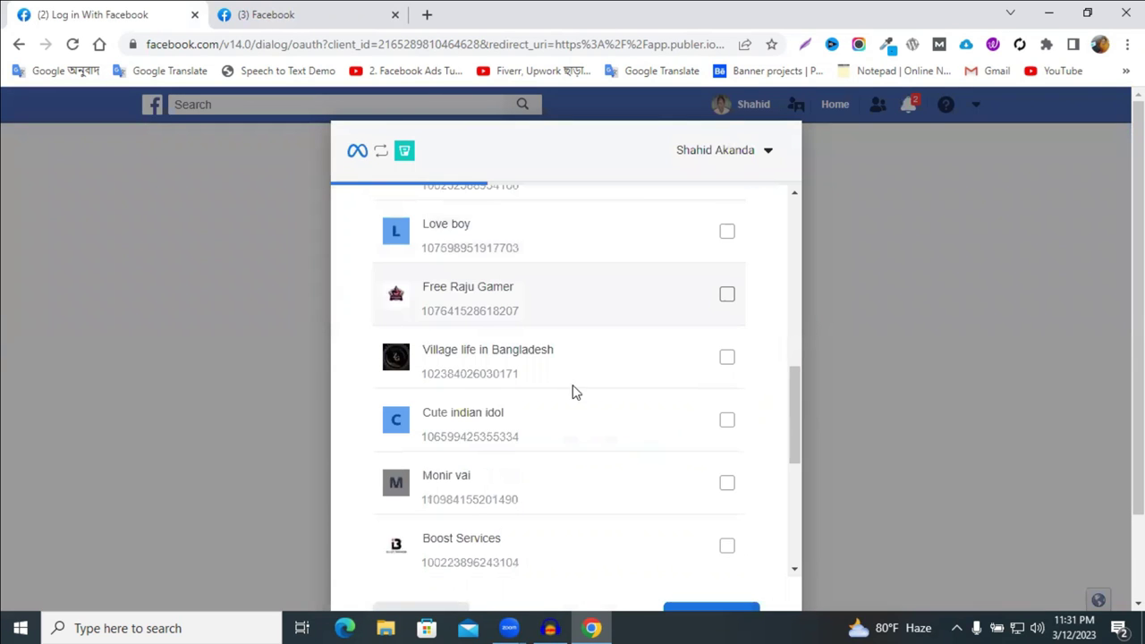
{"action": "scroll", "coordinate": [628, 404], "scroll_direction": "down", "scroll_amount": 3}
{"action": "scroll", "coordinate": [577, 412], "scroll_direction": "down", "scroll_amount": 1}
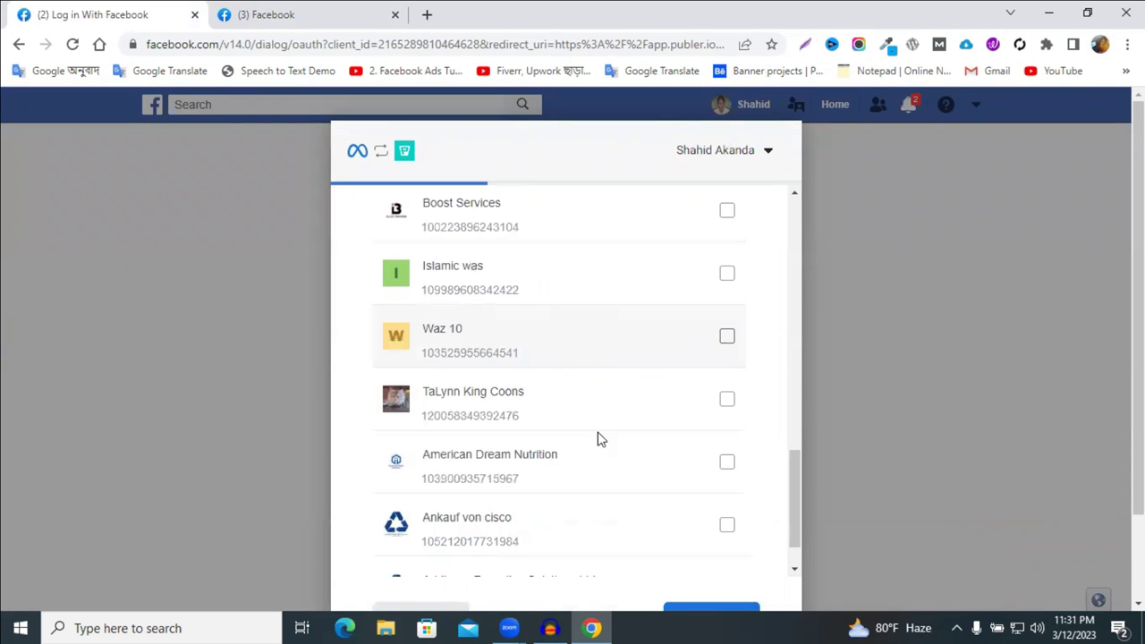
{"action": "scroll", "coordinate": [582, 445], "scroll_direction": "down", "scroll_amount": 1}
{"action": "scroll", "coordinate": [599, 445], "scroll_direction": "down", "scroll_amount": 1}
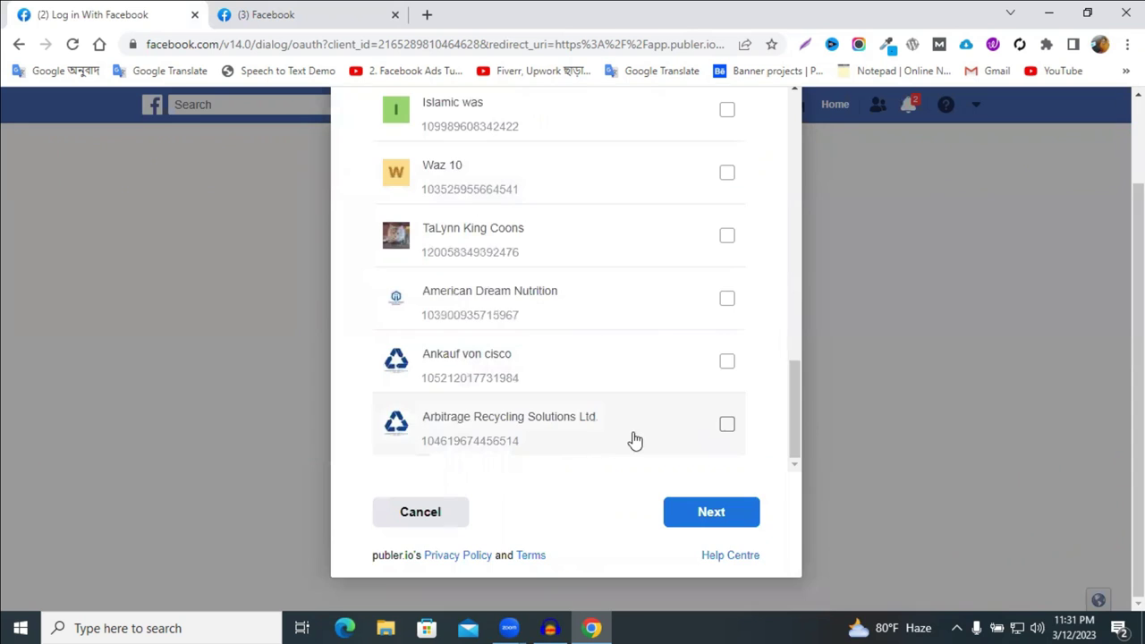
{"action": "scroll", "coordinate": [608, 428], "scroll_direction": "up", "scroll_amount": 4}
{"action": "scroll", "coordinate": [537, 317], "scroll_direction": "up", "scroll_amount": 6}
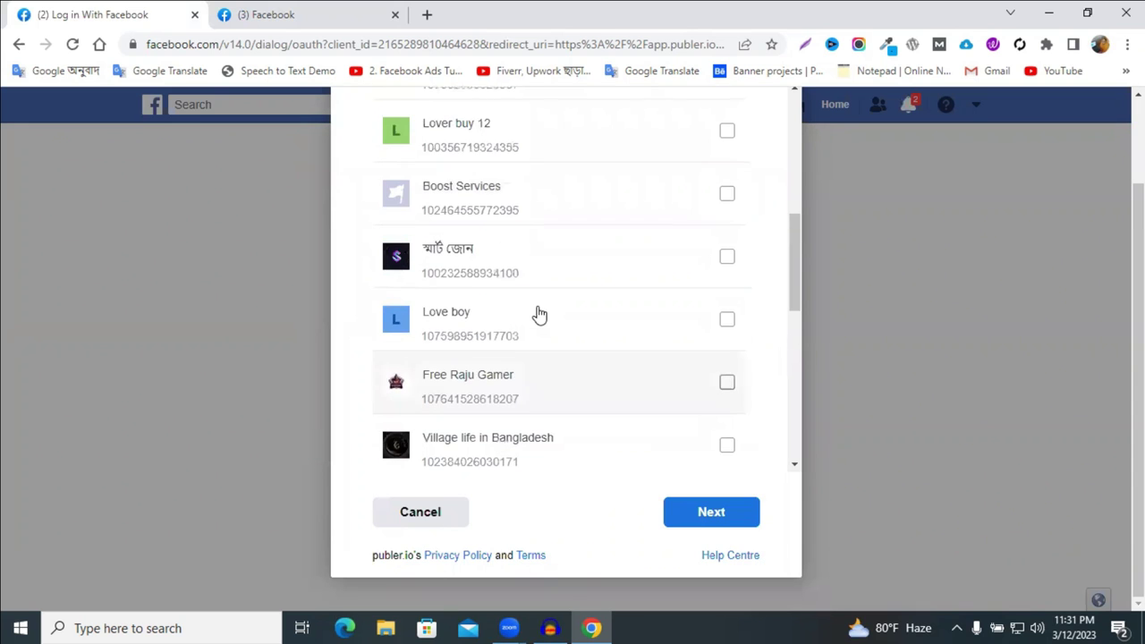
{"action": "scroll", "coordinate": [535, 320], "scroll_direction": "up", "scroll_amount": 2}
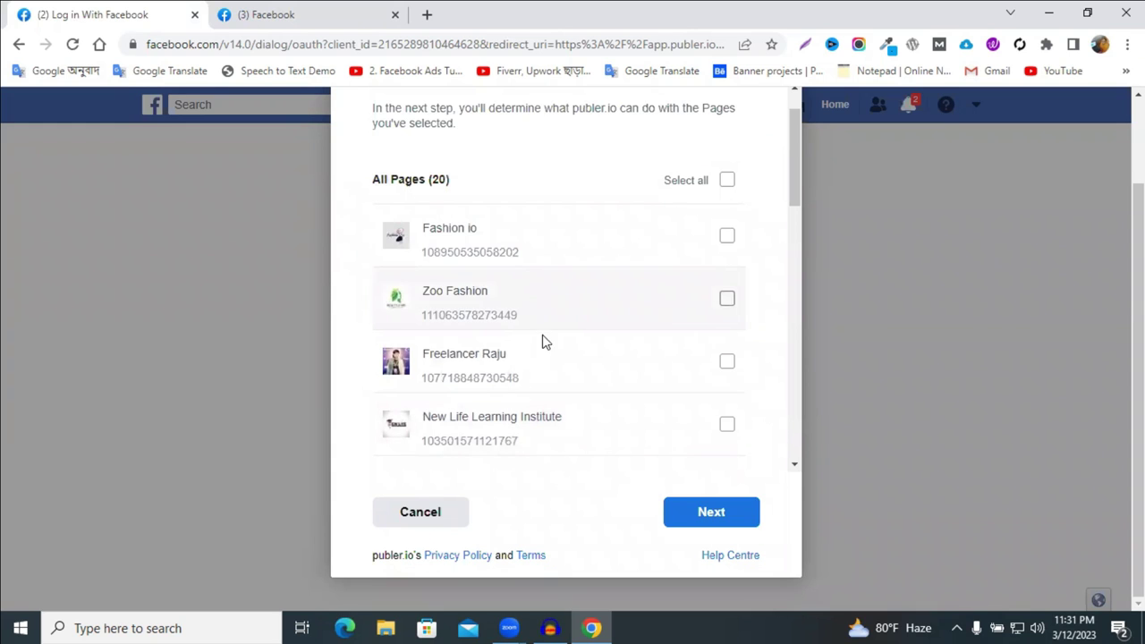
Choose the Fashion io page and grant Publer all the requested permissions on it
{"action": "left_click", "coordinate": [601, 249]}
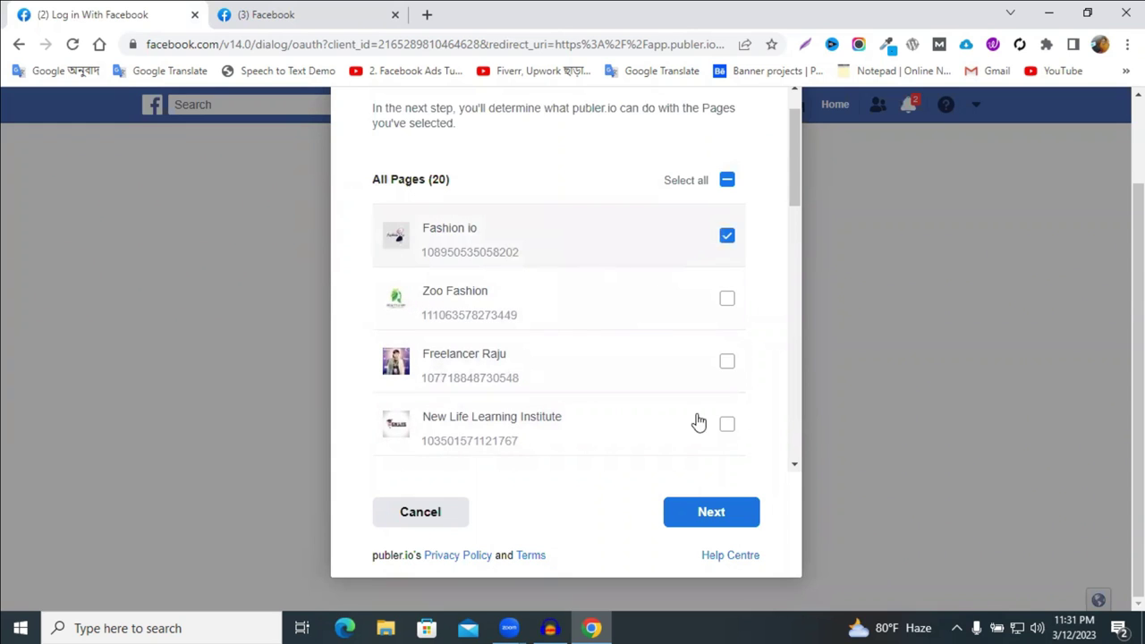
{"action": "left_click", "coordinate": [705, 517]}
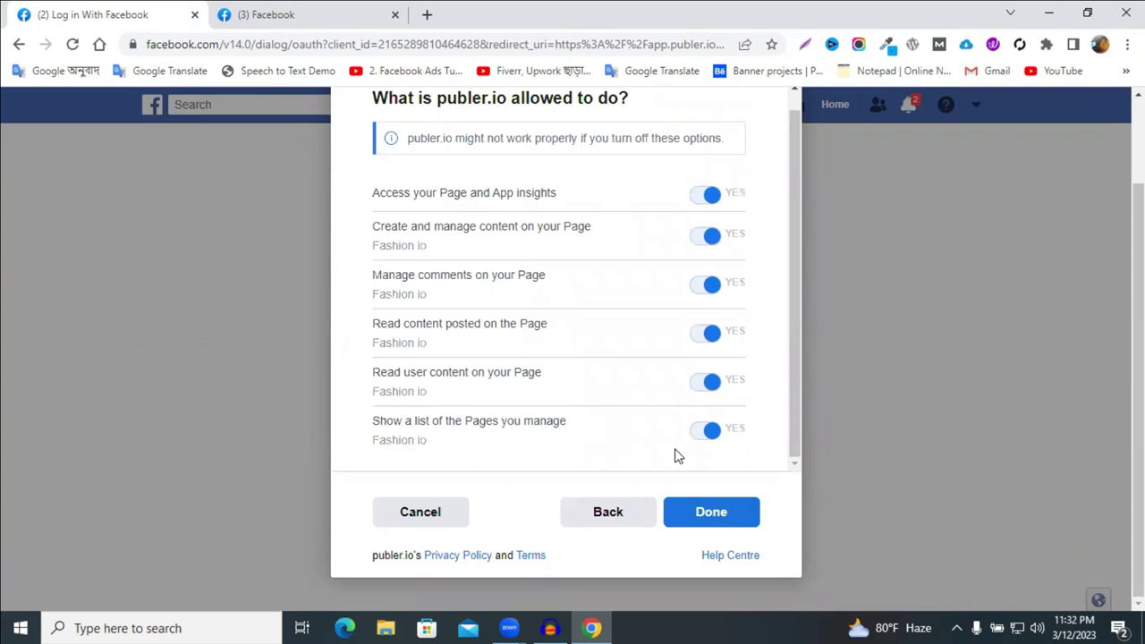
{"action": "left_click", "coordinate": [702, 513]}
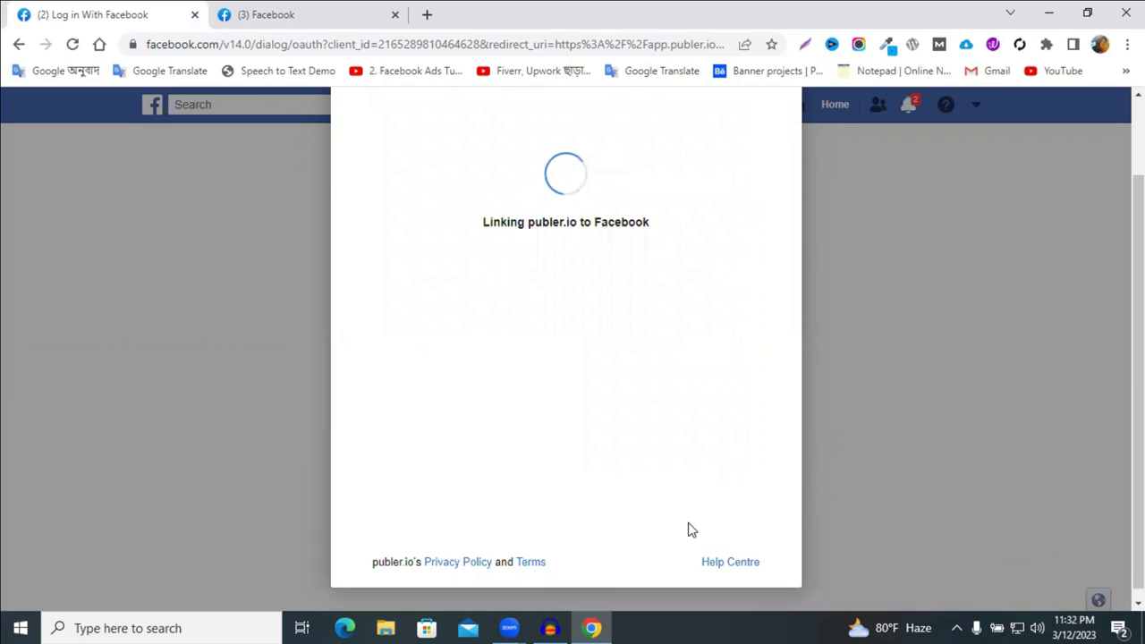
{"action": "left_click", "coordinate": [557, 269]}
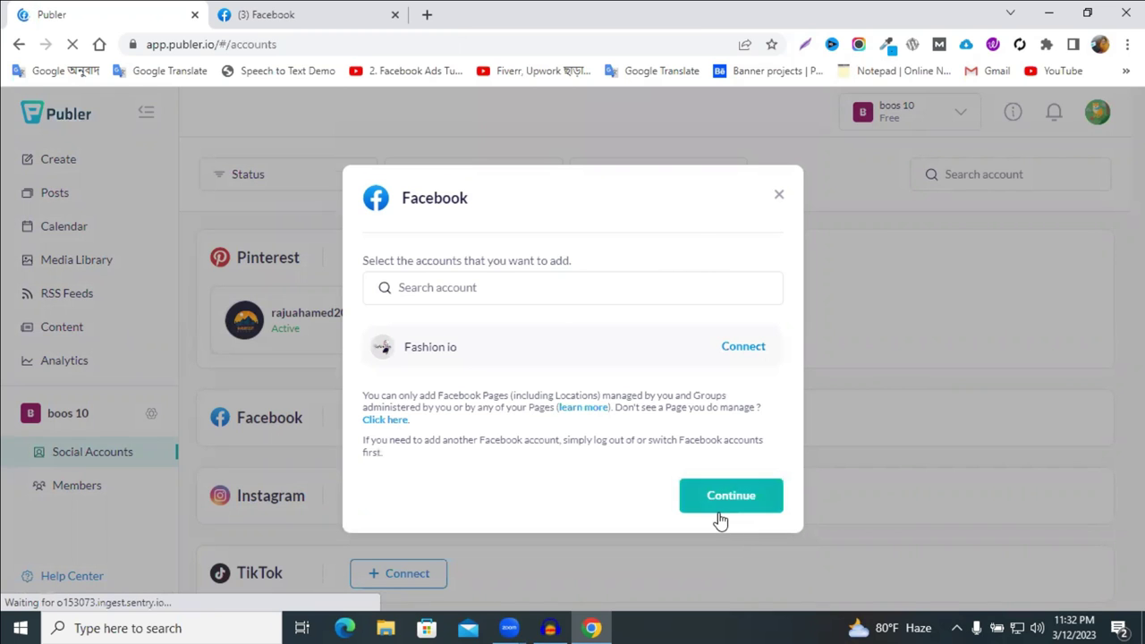
Try to finish adding the Fashion io page without connecting it, recheck the Facebook connection options and reload the social accounts page
{"action": "left_click", "coordinate": [721, 500]}
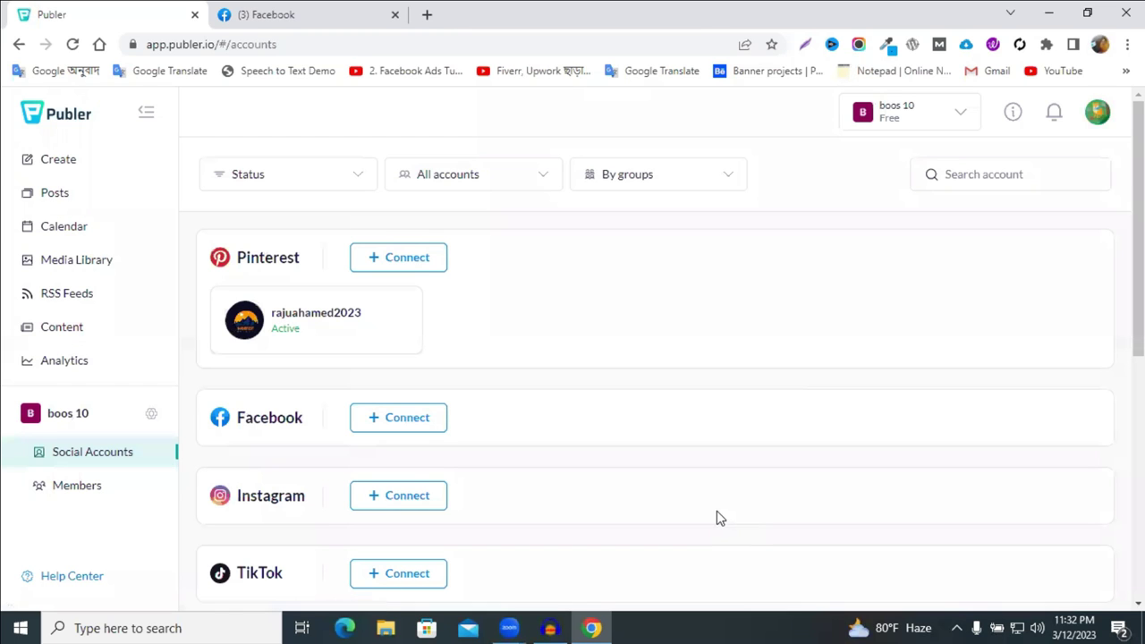
{"action": "left_click", "coordinate": [387, 418]}
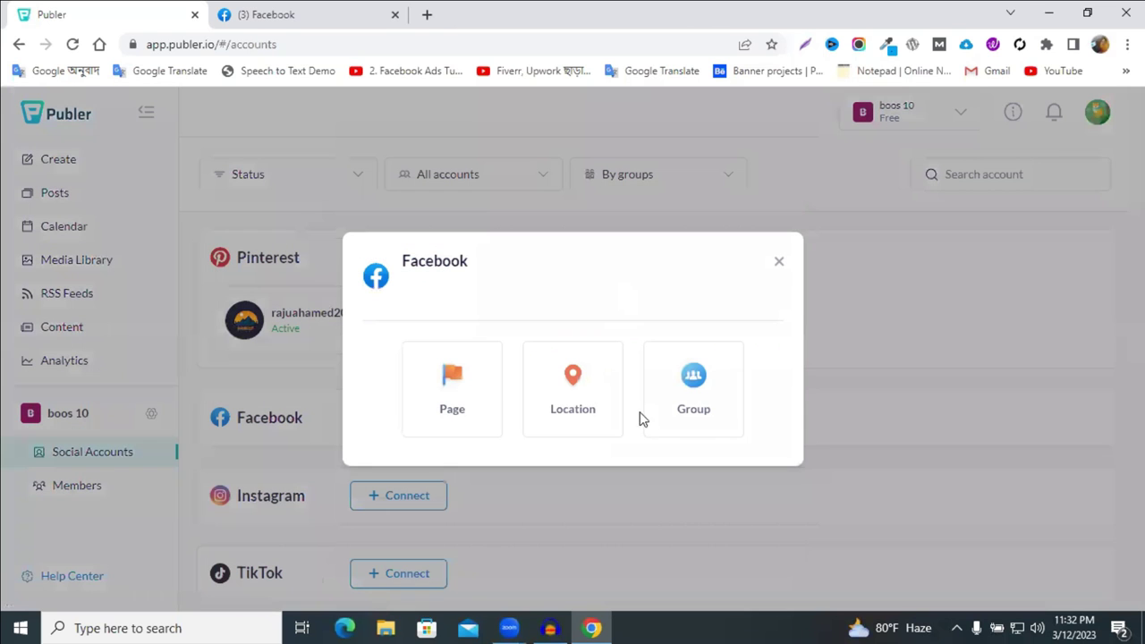
{"action": "left_click", "coordinate": [781, 266]}
{"action": "left_click", "coordinate": [72, 44]}
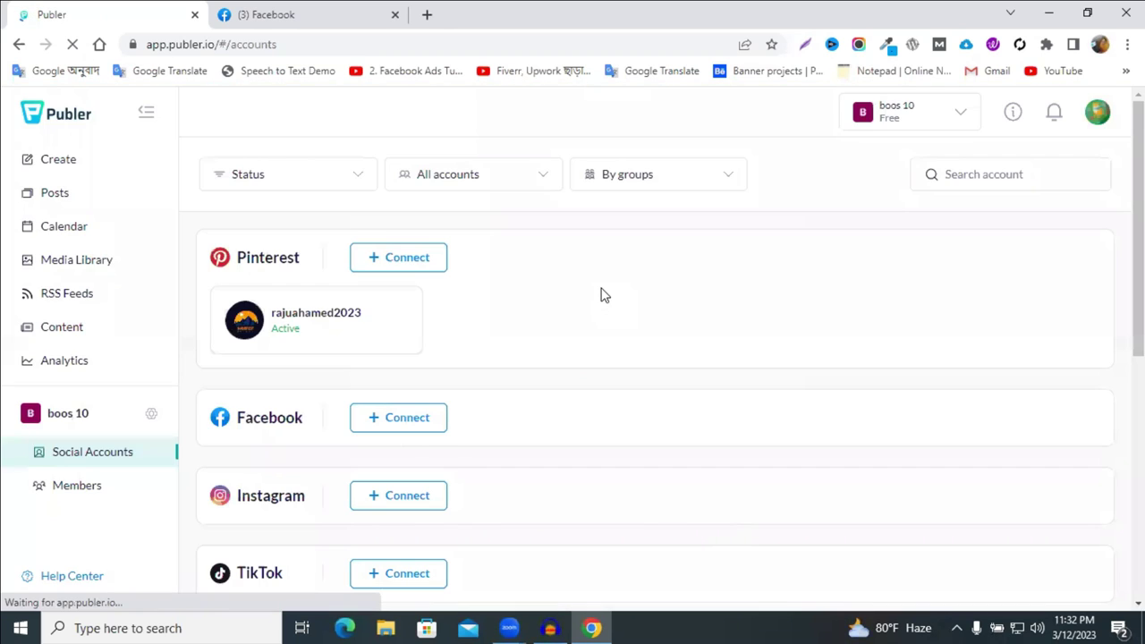
Restart the Facebook Page connection, re-authenticate with the saved account password and continue with the previously linked settings
{"action": "left_click", "coordinate": [407, 418]}
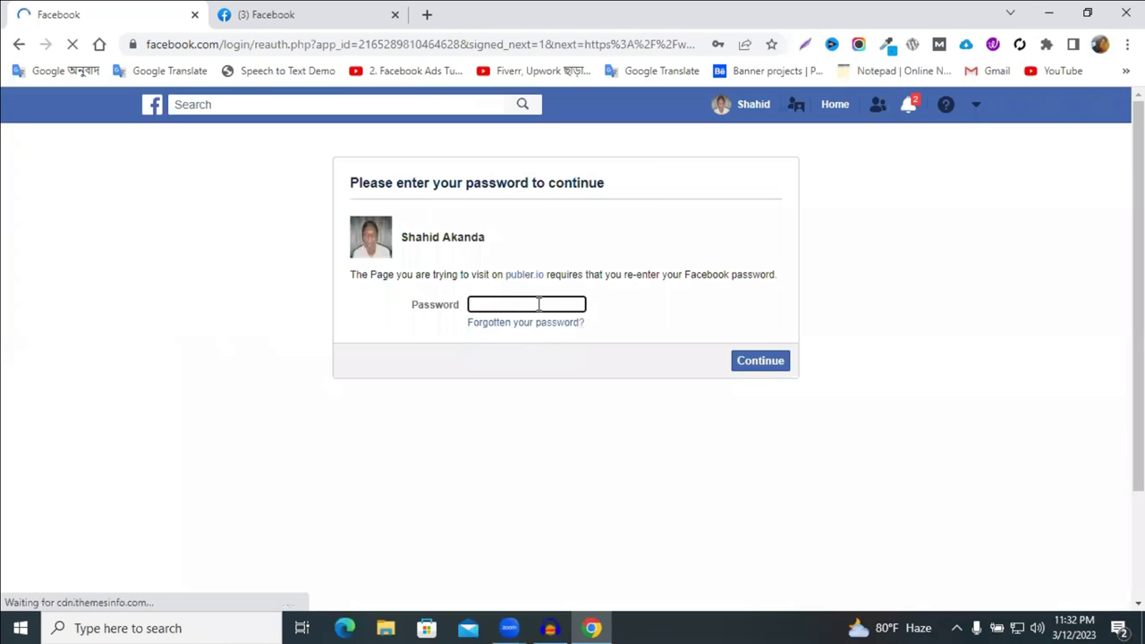
{"action": "left_click", "coordinate": [539, 304]}
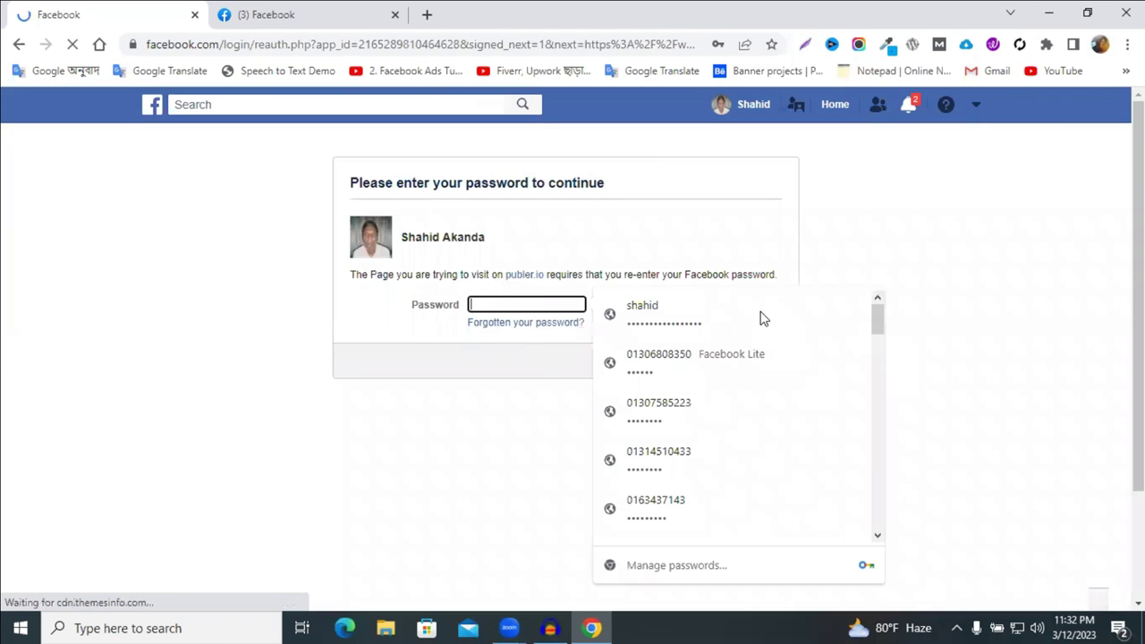
{"action": "left_click", "coordinate": [702, 325]}
{"action": "left_click", "coordinate": [754, 362]}
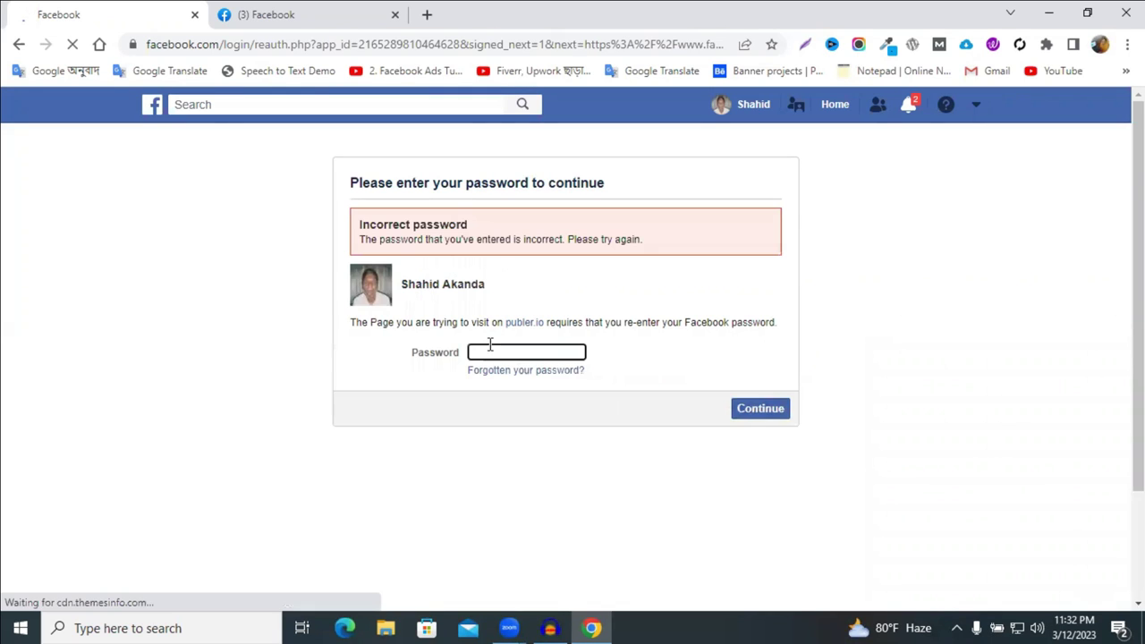
{"action": "key", "text": "Down"}
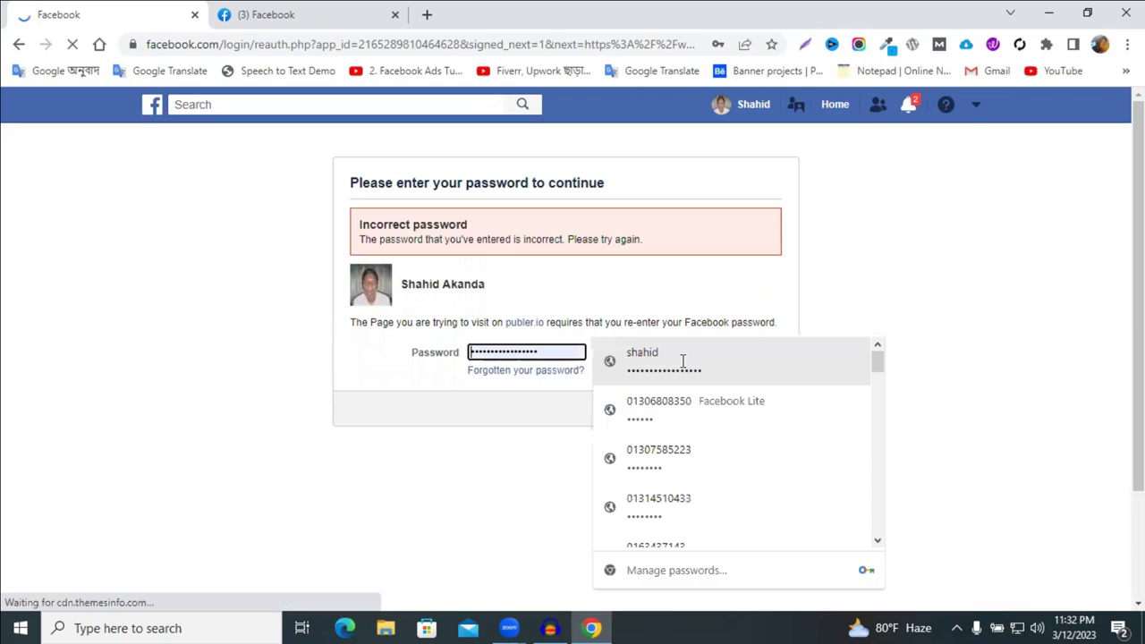
{"action": "key", "text": "Return"}
{"action": "left_click", "coordinate": [760, 409]}
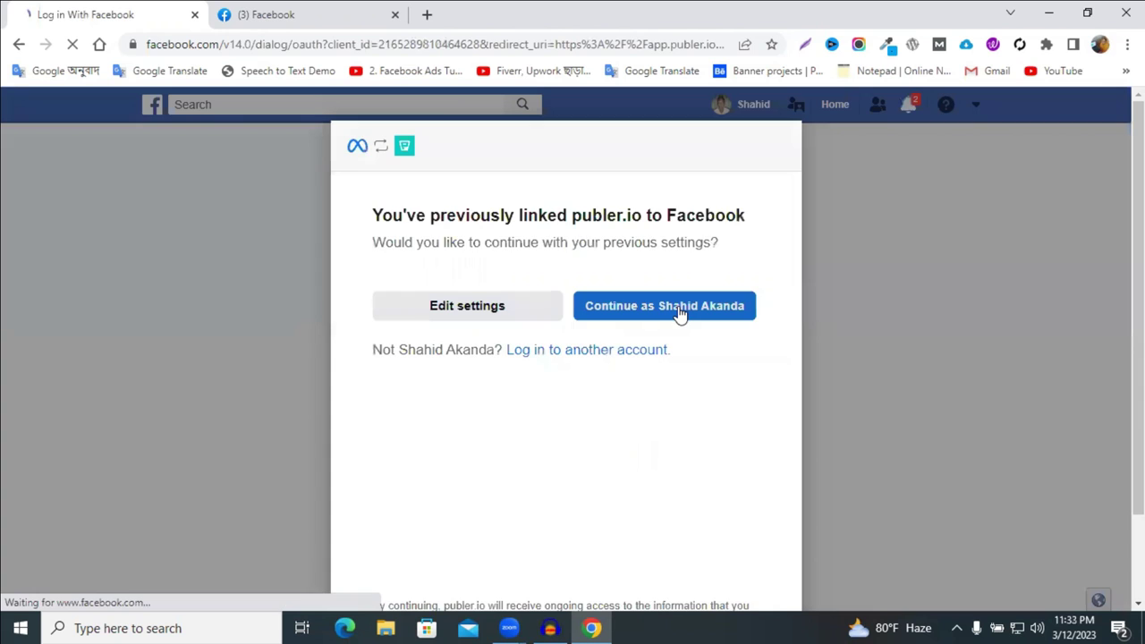
{"action": "left_click", "coordinate": [680, 311]}
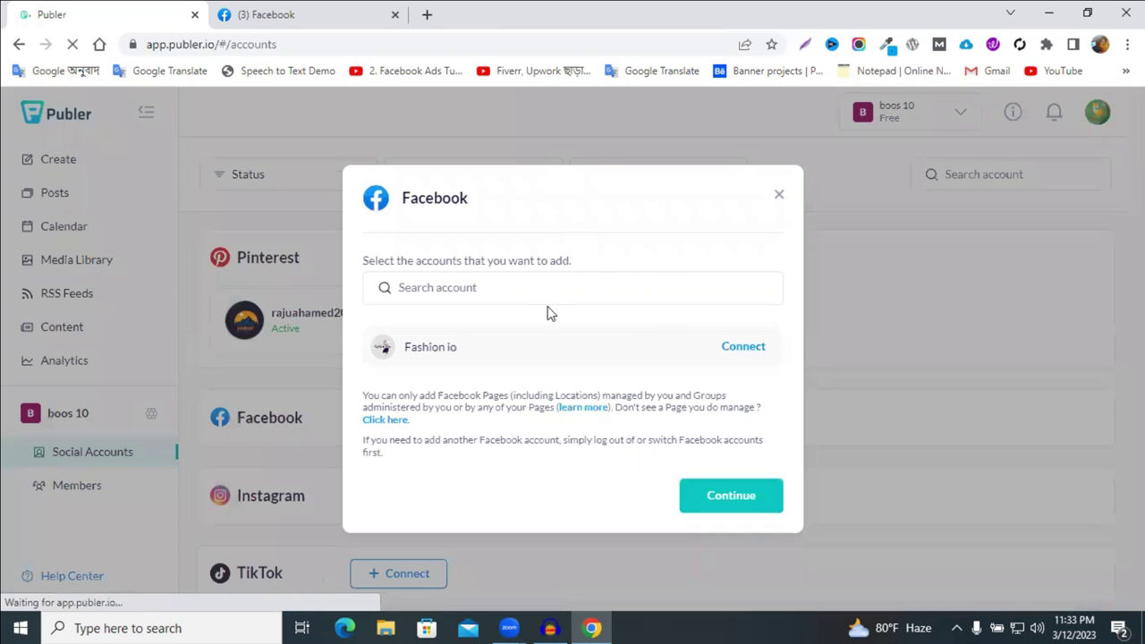
Connect the Fashion io page to the workspace, finish adding accounts and review the Facebook entry in the accounts list
{"action": "left_click", "coordinate": [738, 353]}
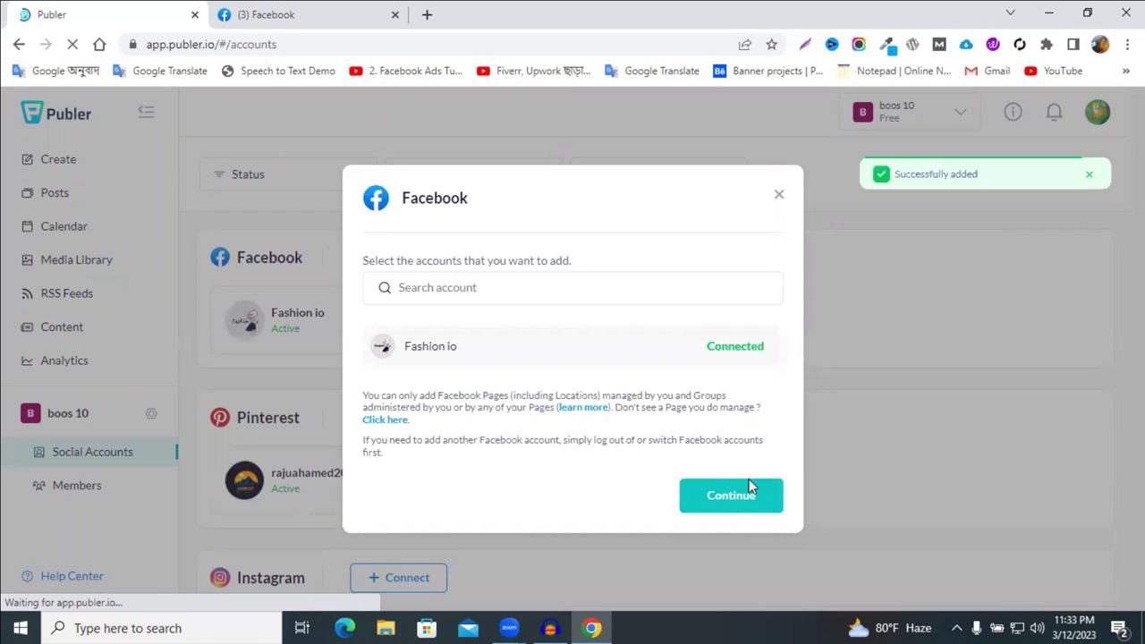
{"action": "left_click", "coordinate": [735, 507]}
{"action": "left_click", "coordinate": [746, 493]}
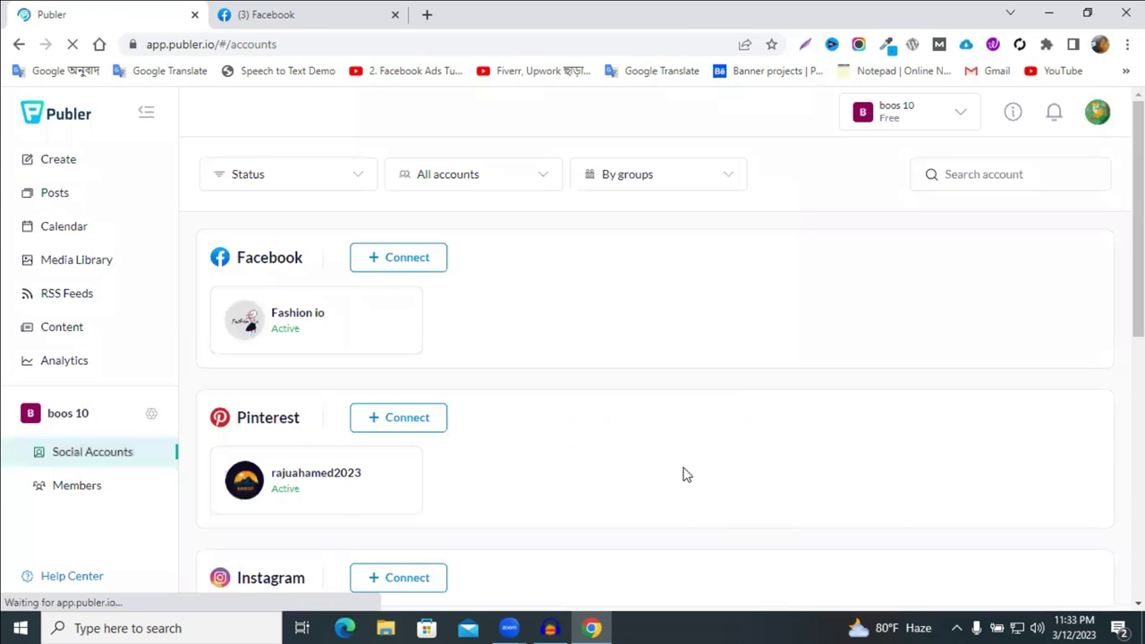
{"action": "scroll", "coordinate": [662, 461], "scroll_direction": "down", "scroll_amount": 1}
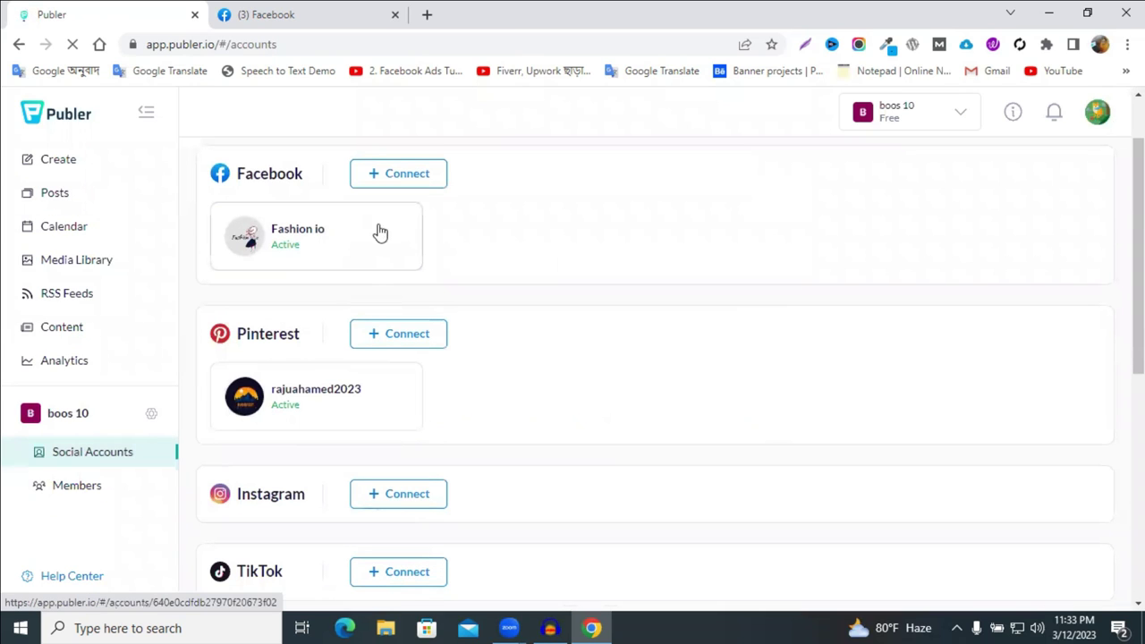
{"action": "scroll", "coordinate": [331, 268], "scroll_direction": "up", "scroll_amount": 1}
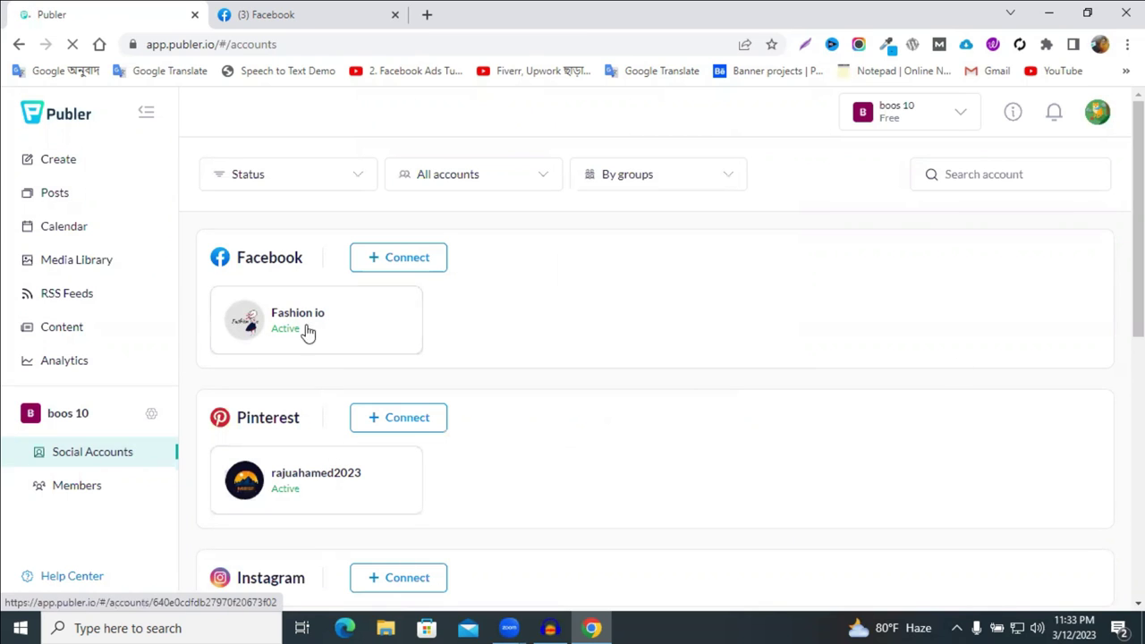
Start a new post for the Fashion io page and paste "নতুনরা কিভাবে ফ্রিল্যান্সিং শিখবো সম্পূর্ণ গাইড লাইন।" as its text
{"action": "left_click", "coordinate": [76, 172]}
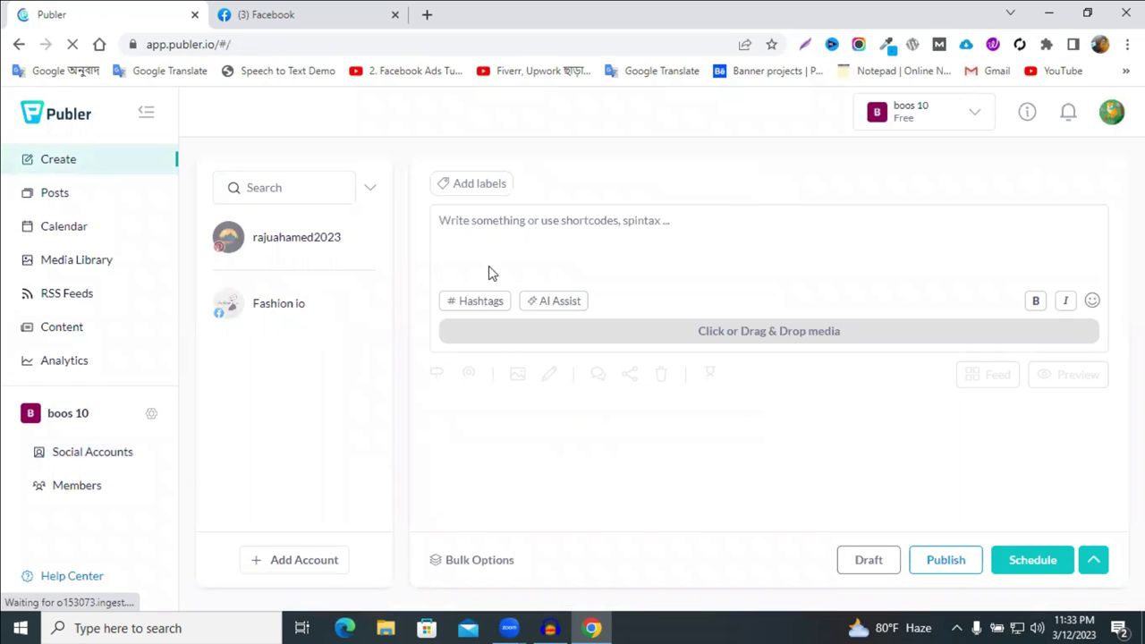
{"action": "left_click", "coordinate": [296, 309]}
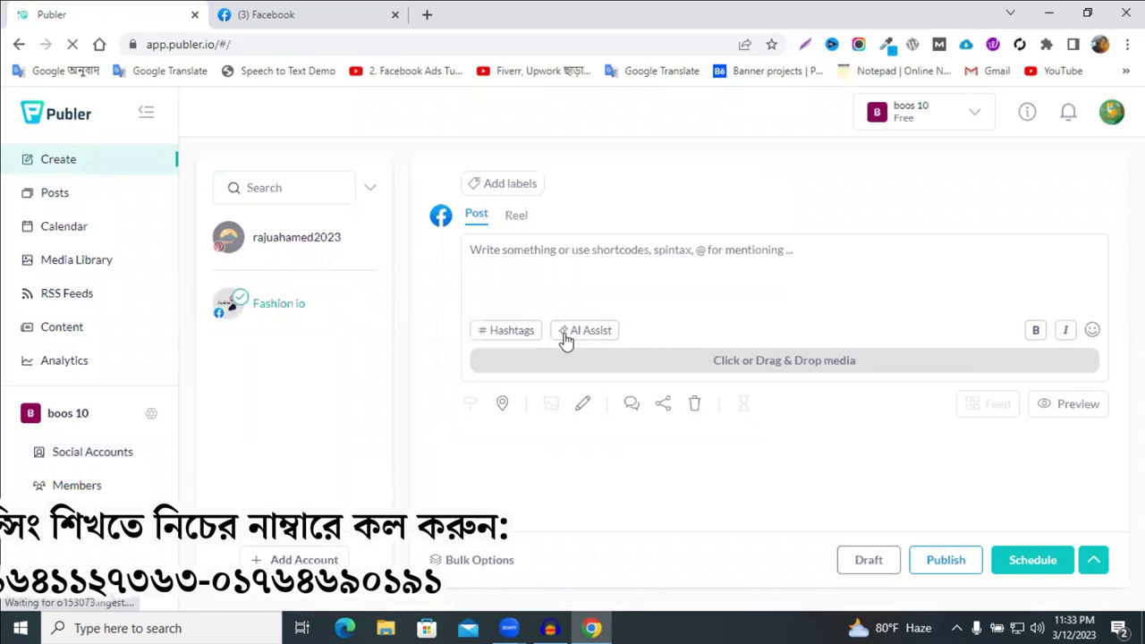
{"action": "right_click", "coordinate": [557, 255]}
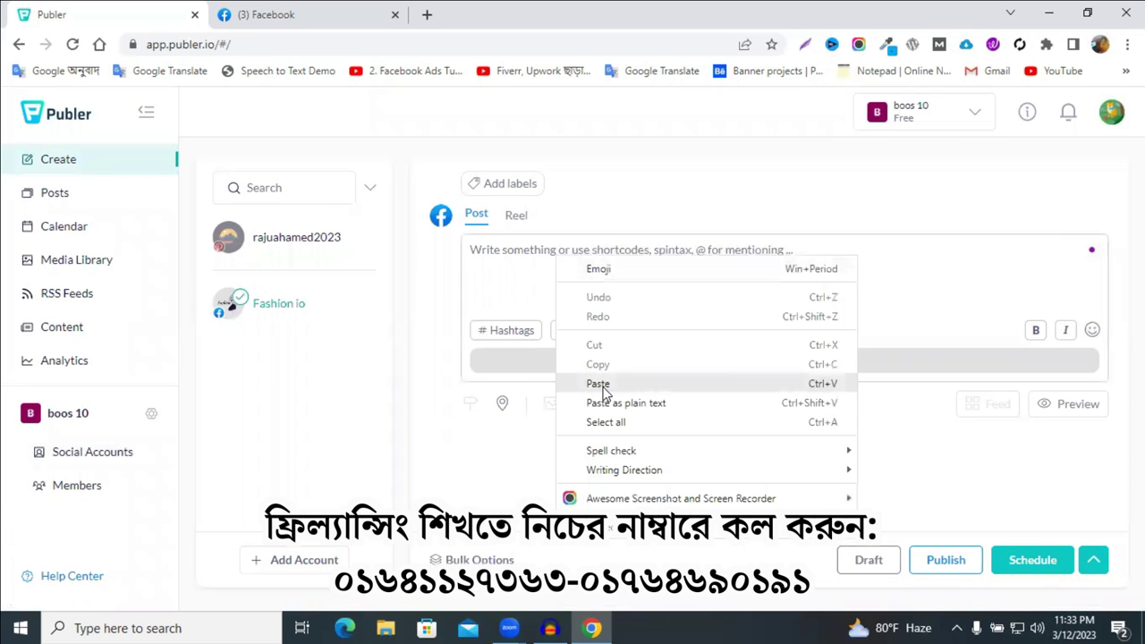
{"action": "left_click", "coordinate": [223, 13]}
{"action": "left_click", "coordinate": [116, 8]}
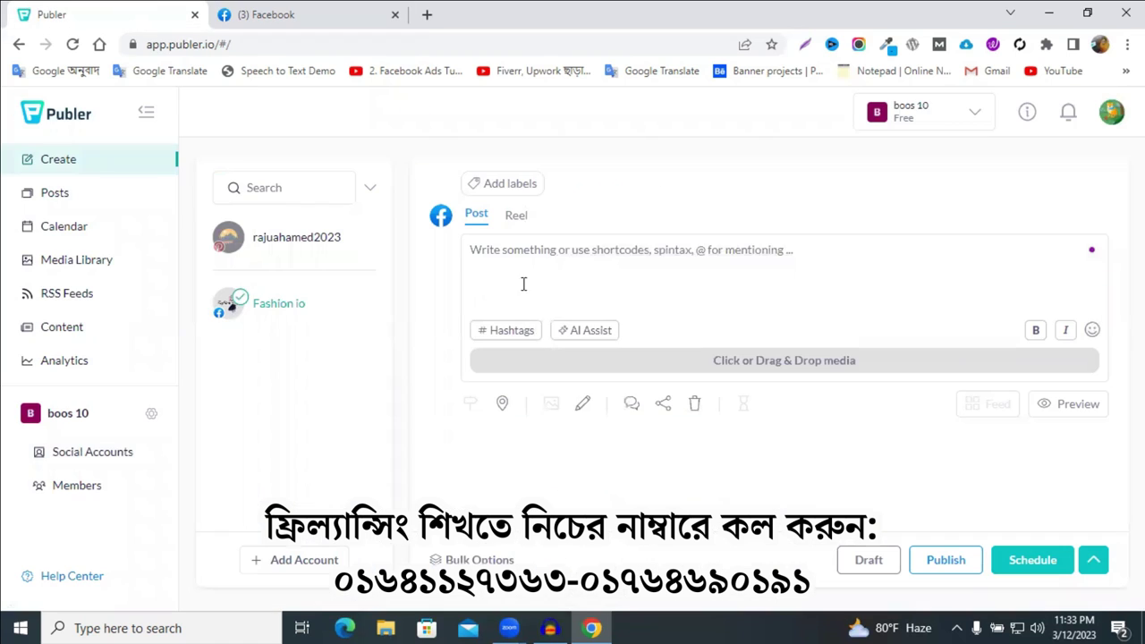
{"action": "right_click", "coordinate": [524, 241]}
{"action": "left_click", "coordinate": [552, 379]}
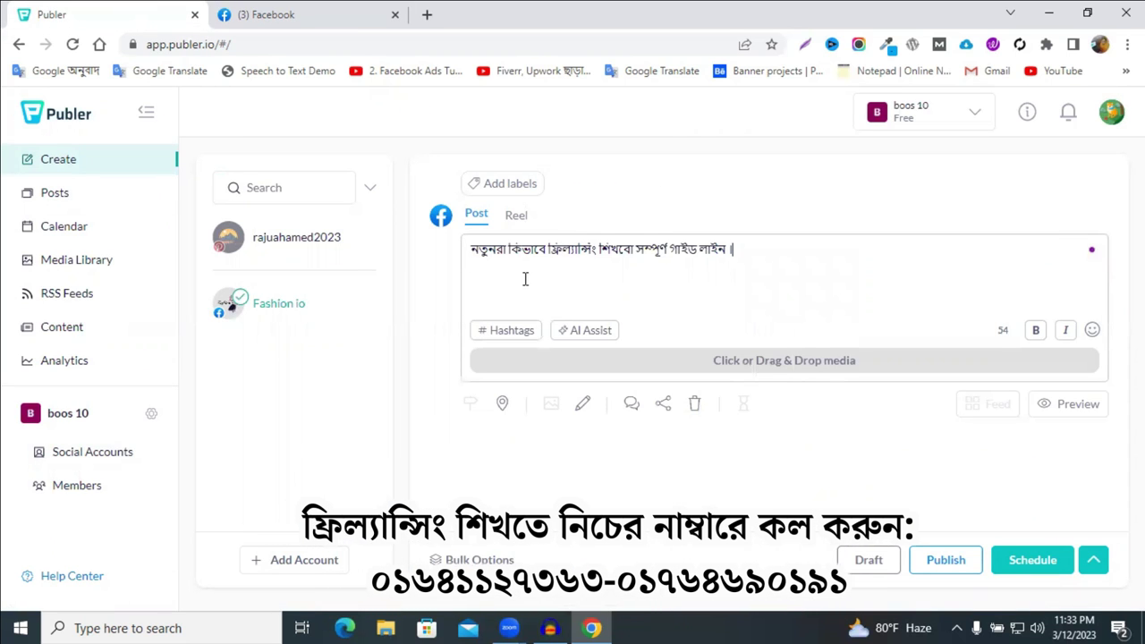
{"action": "key", "text": "BackSpace"}
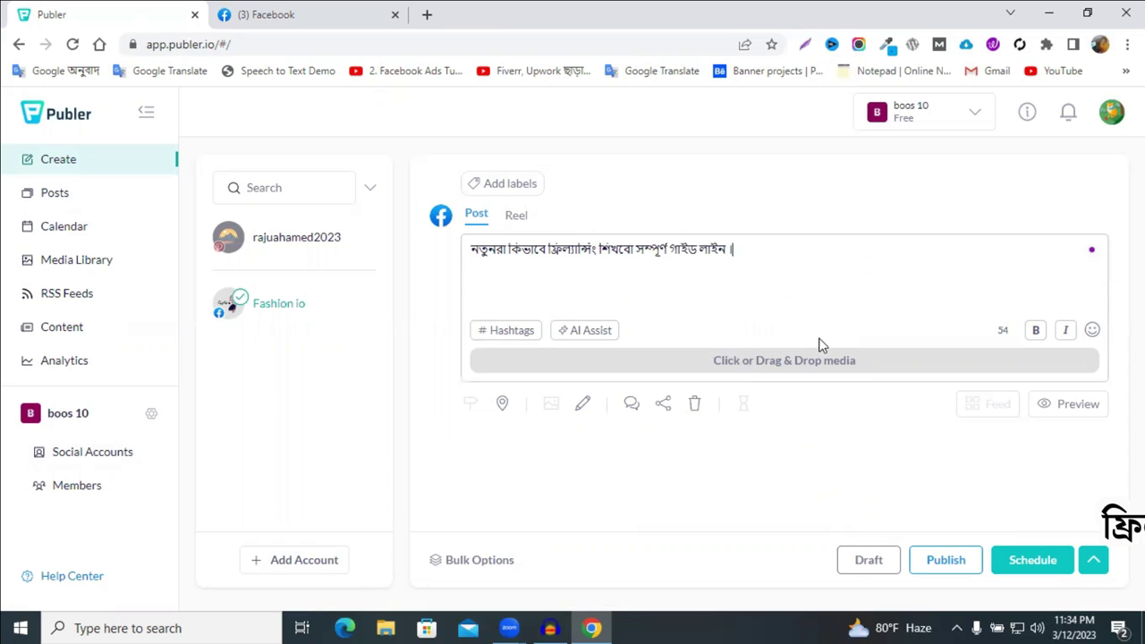
Switch to Facebook, open the New Life Learning Institute page and look through its posts for the full freelancing guideline text
{"action": "left_click", "coordinate": [369, 11]}
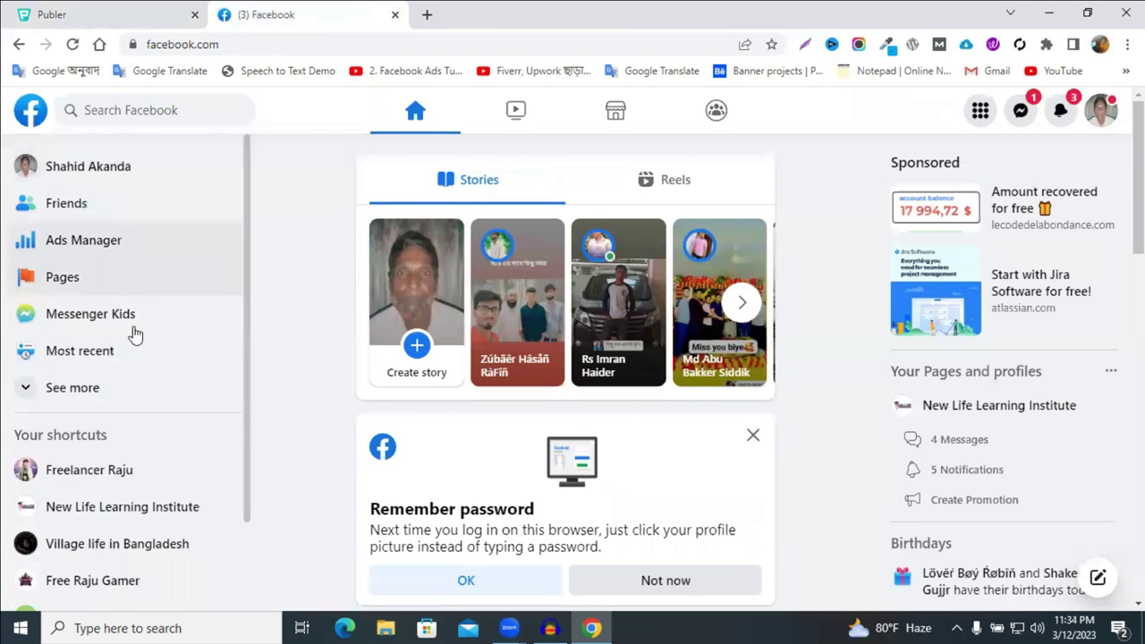
{"action": "left_click", "coordinate": [134, 508]}
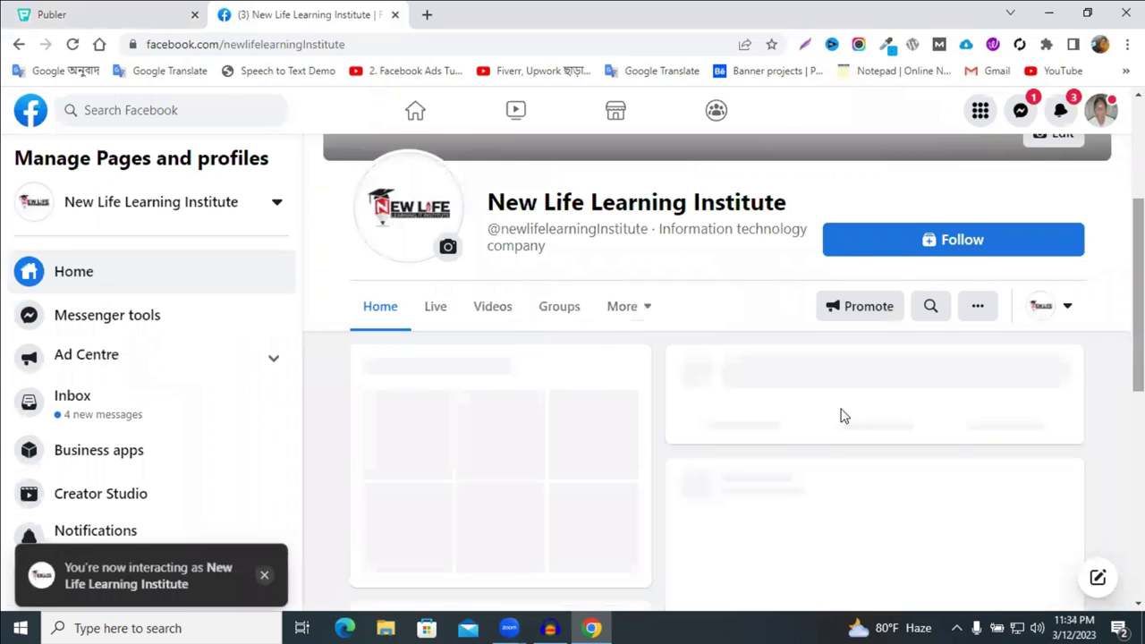
{"action": "scroll", "coordinate": [841, 416], "scroll_direction": "down", "scroll_amount": 5}
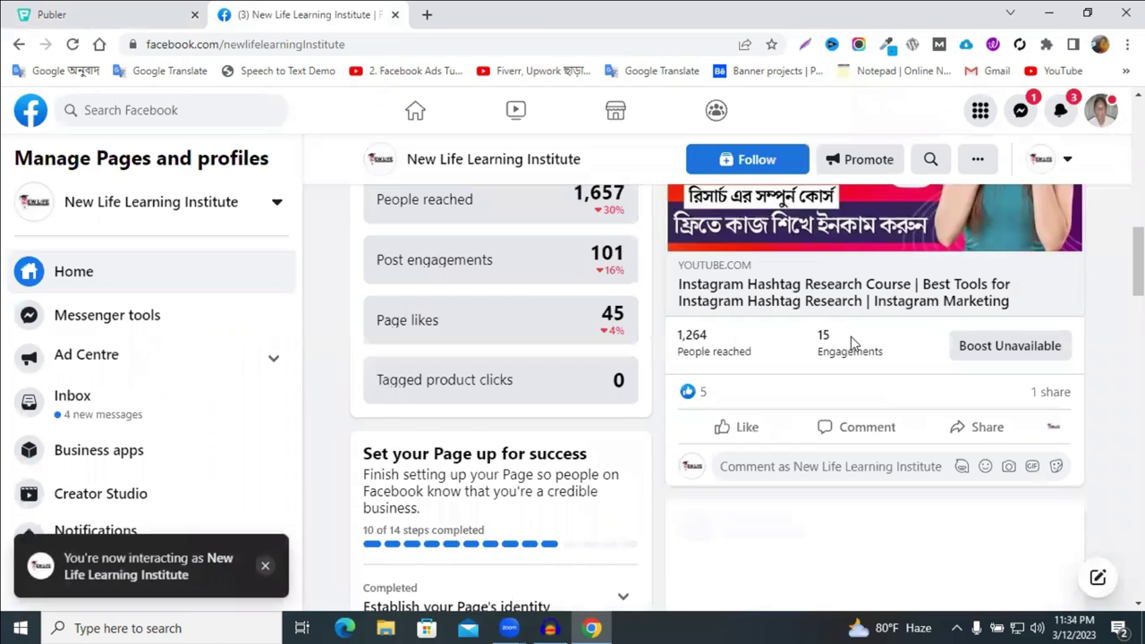
{"action": "scroll", "coordinate": [852, 343], "scroll_direction": "down", "scroll_amount": 10}
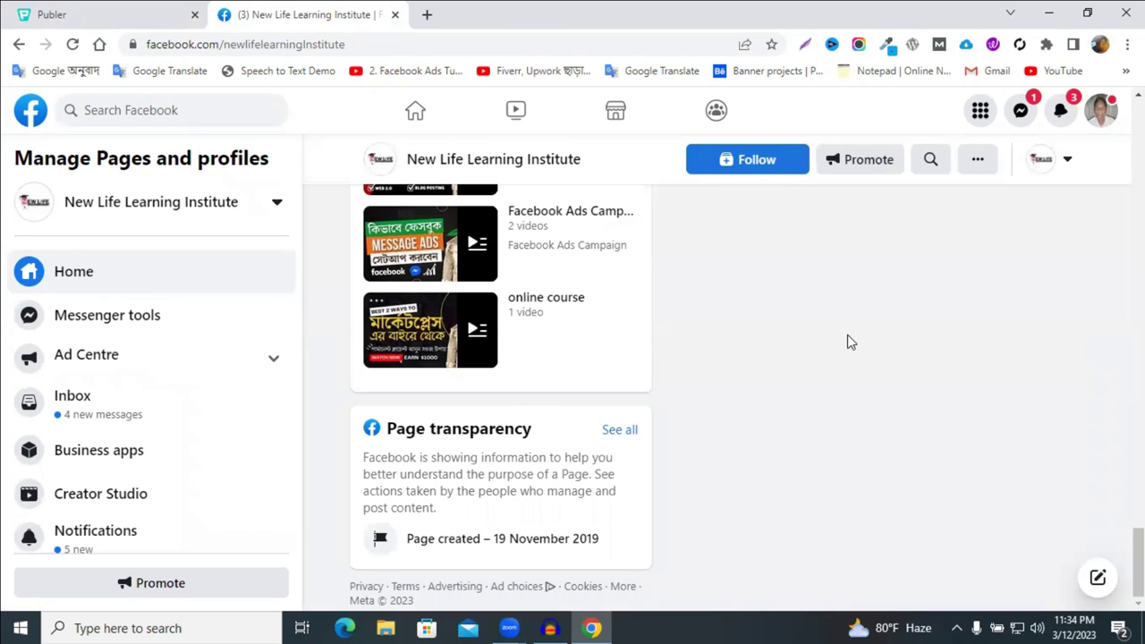
{"action": "scroll", "coordinate": [850, 343], "scroll_direction": "up", "scroll_amount": 3}
{"action": "scroll", "coordinate": [851, 343], "scroll_direction": "down", "scroll_amount": 3}
{"action": "scroll", "coordinate": [851, 341], "scroll_direction": "up", "scroll_amount": 1}
{"action": "scroll", "coordinate": [851, 341], "scroll_direction": "down", "scroll_amount": 1}
{"action": "scroll", "coordinate": [851, 340], "scroll_direction": "up", "scroll_amount": 5}
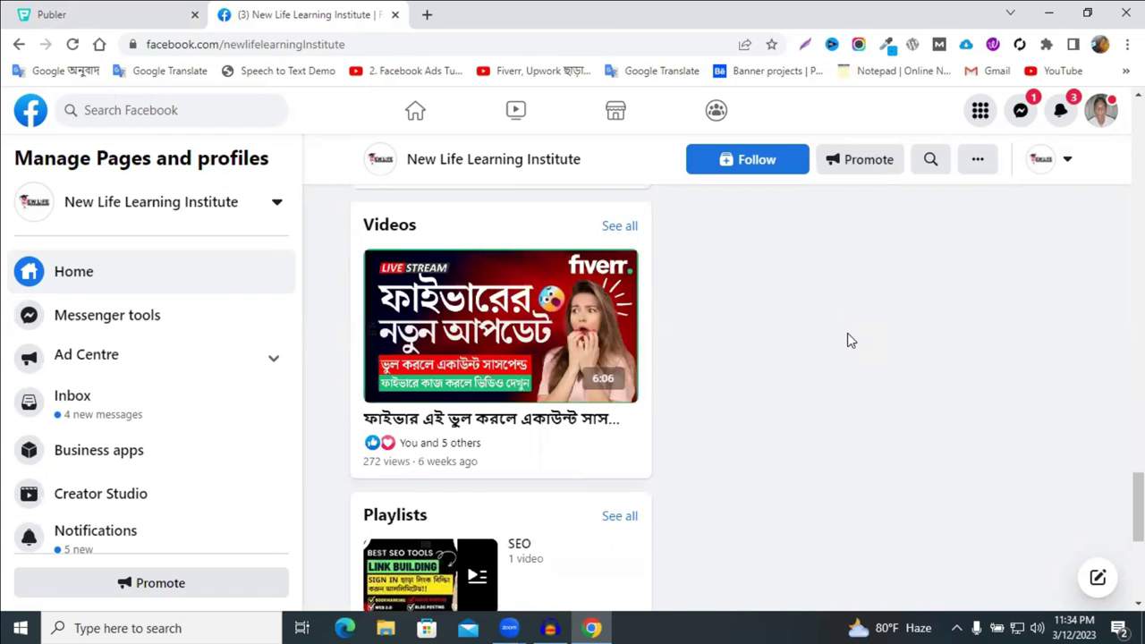
{"action": "scroll", "coordinate": [847, 333], "scroll_direction": "up", "scroll_amount": 15}
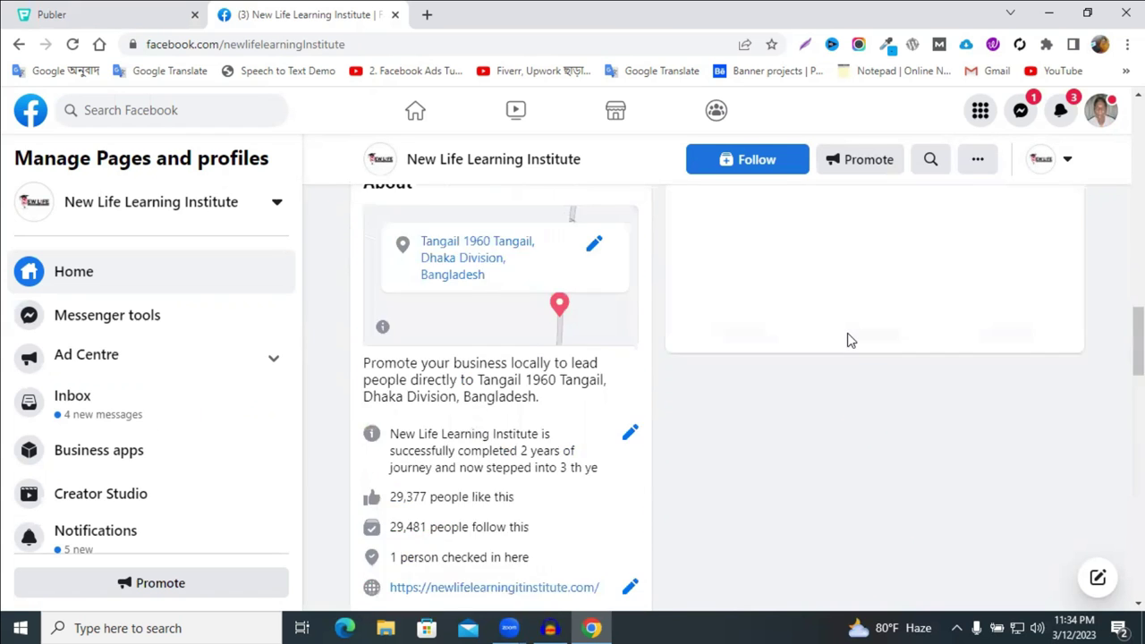
{"action": "scroll", "coordinate": [847, 332], "scroll_direction": "down", "scroll_amount": 10}
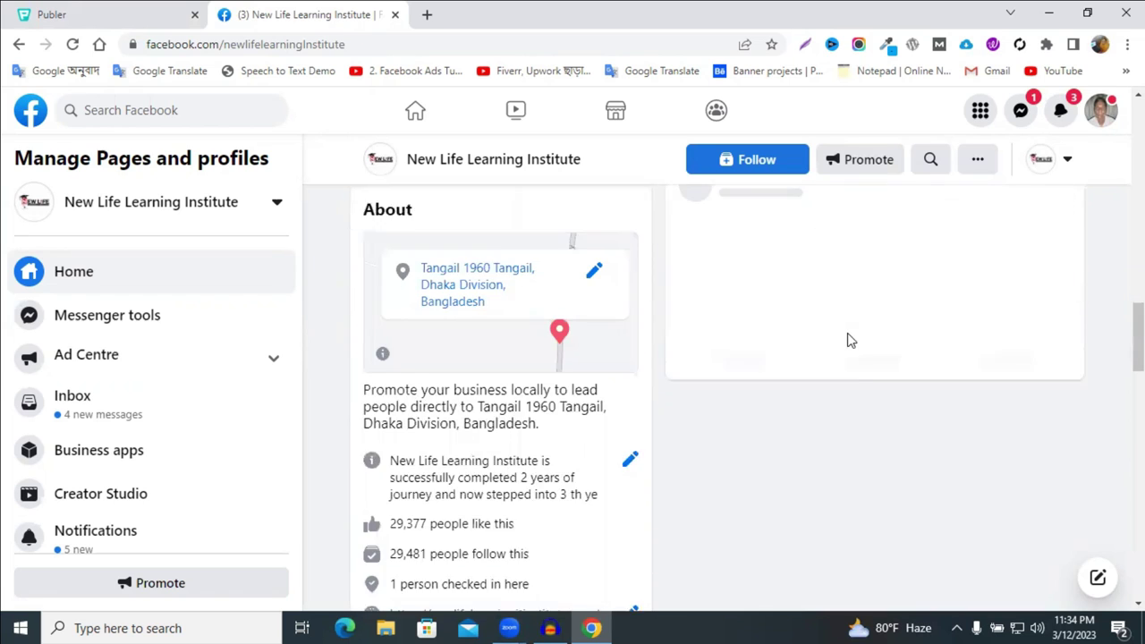
{"action": "scroll", "coordinate": [916, 388], "scroll_direction": "down", "scroll_amount": 5}
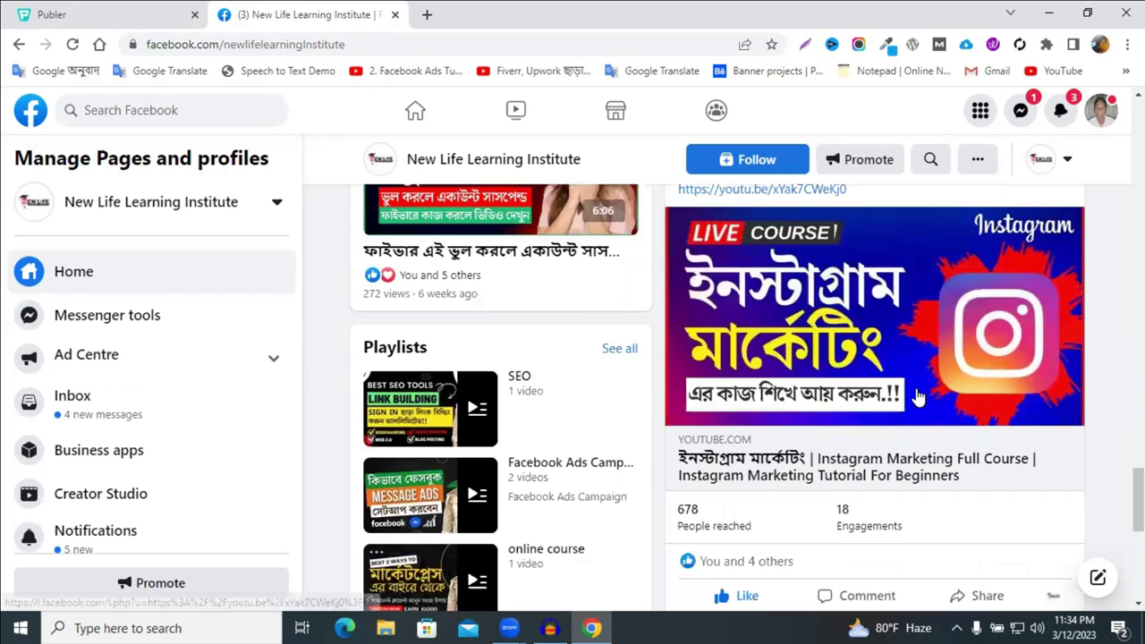
{"action": "scroll", "coordinate": [916, 388], "scroll_direction": "down", "scroll_amount": 3}
{"action": "scroll", "coordinate": [916, 397], "scroll_direction": "down", "scroll_amount": 3}
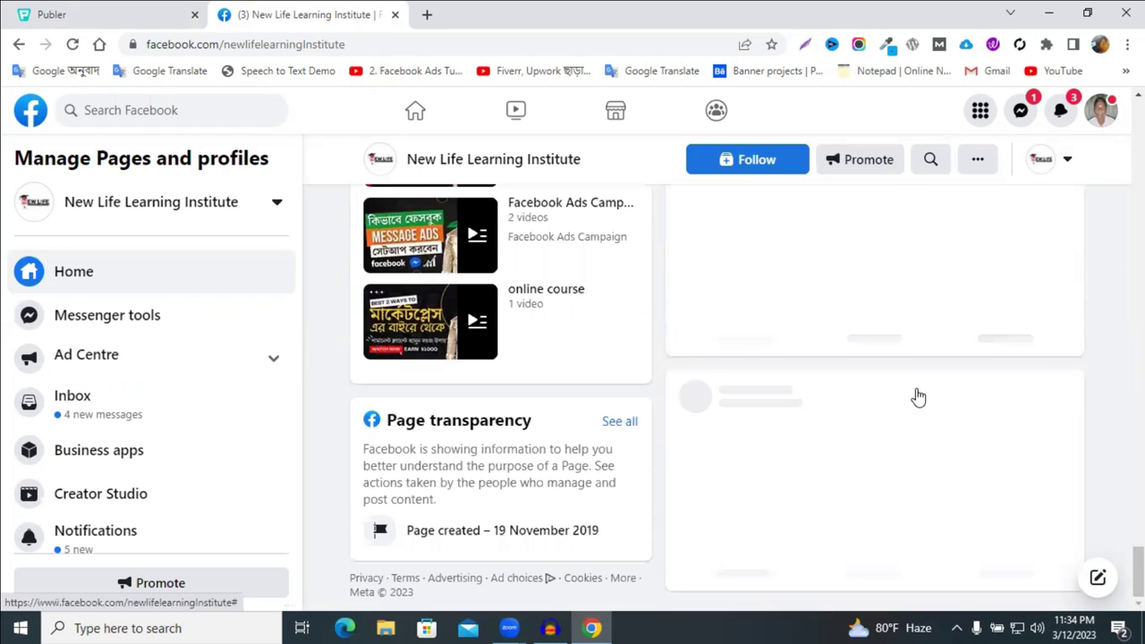
{"action": "scroll", "coordinate": [917, 397], "scroll_direction": "down", "scroll_amount": 10}
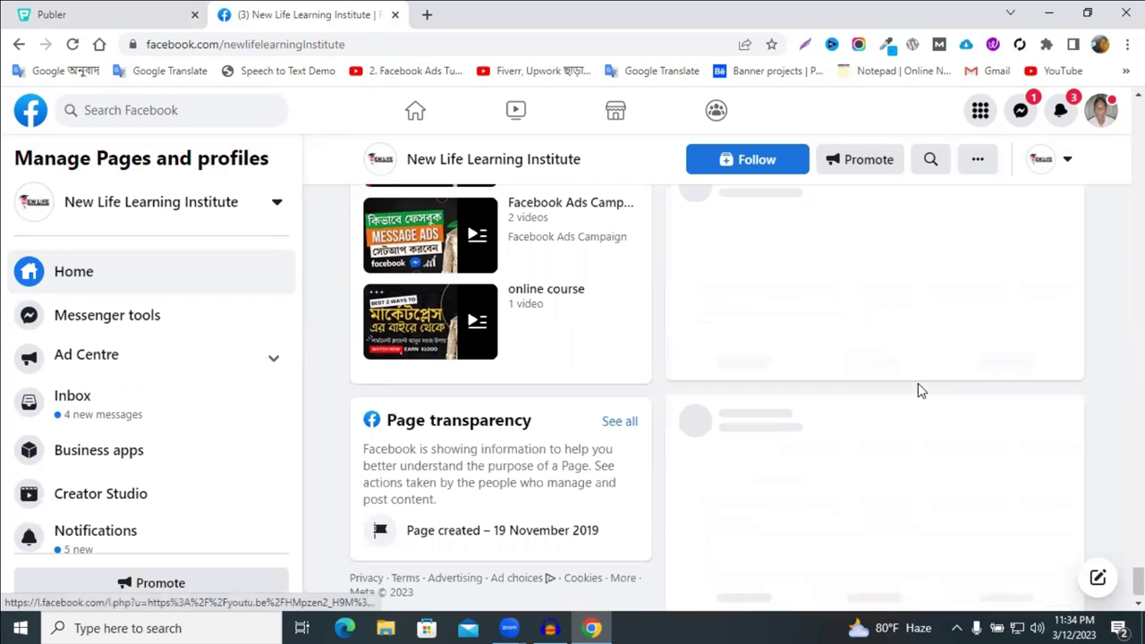
{"action": "scroll", "coordinate": [921, 391], "scroll_direction": "up", "scroll_amount": 1}
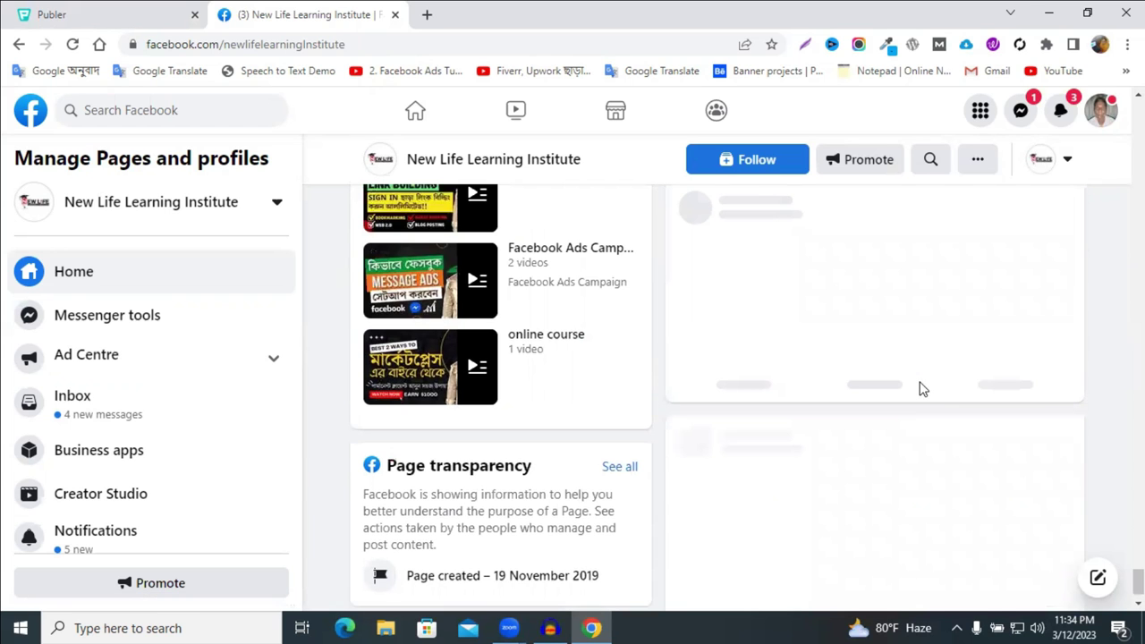
{"action": "scroll", "coordinate": [921, 391], "scroll_direction": "up", "scroll_amount": 2}
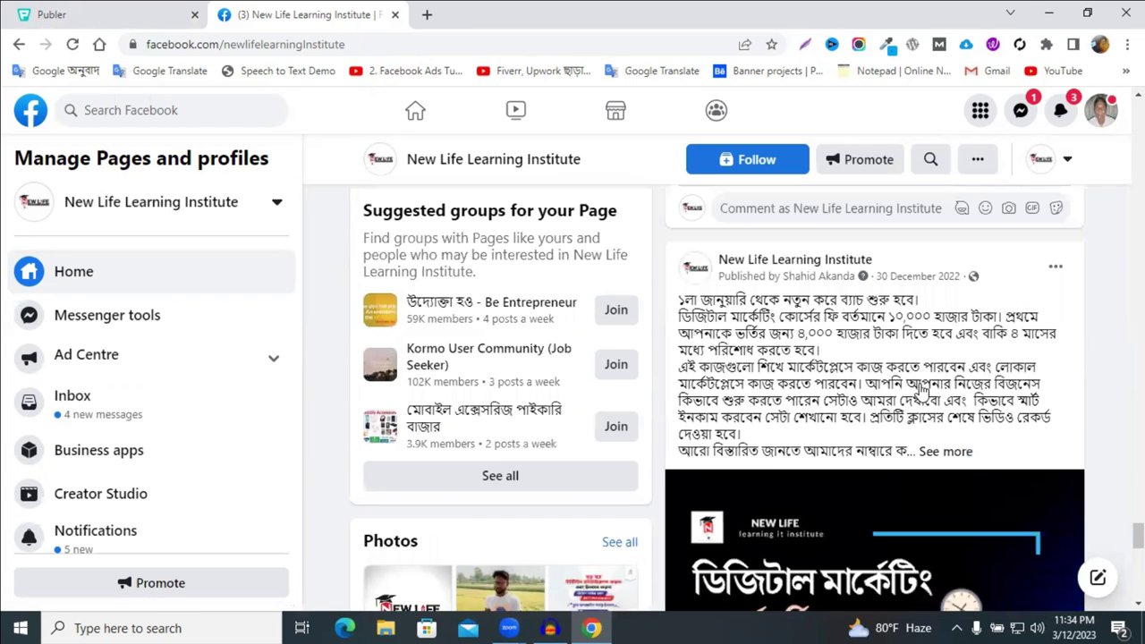
{"action": "scroll", "coordinate": [921, 391], "scroll_direction": "up", "scroll_amount": 5}
{"action": "scroll", "coordinate": [921, 390], "scroll_direction": "down", "scroll_amount": 5}
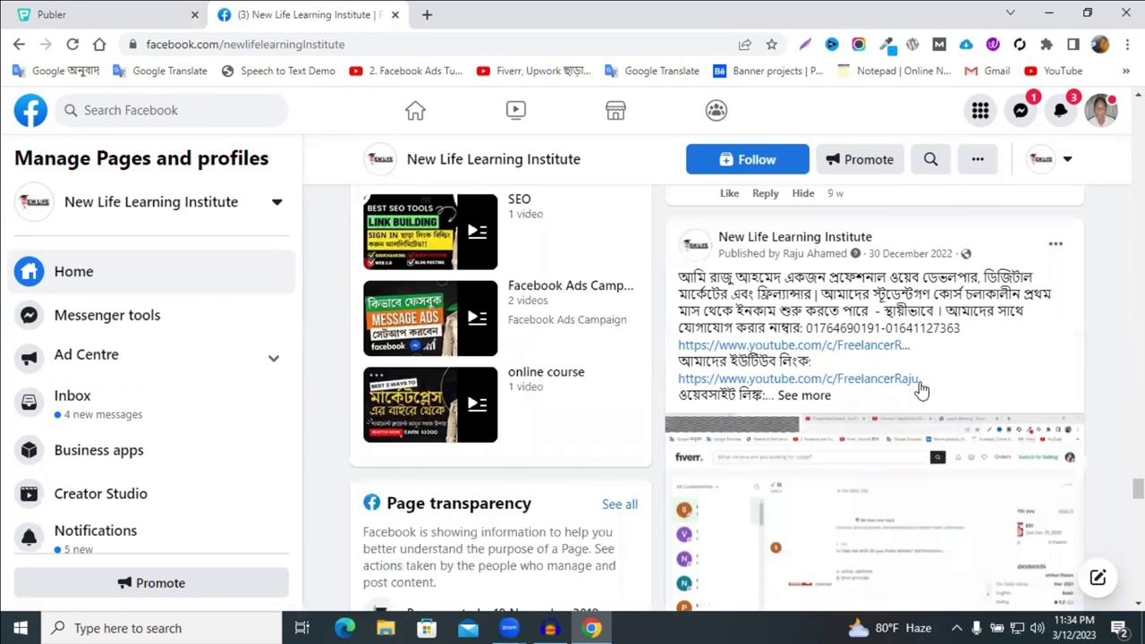
{"action": "scroll", "coordinate": [922, 390], "scroll_direction": "down", "scroll_amount": 4}
{"action": "scroll", "coordinate": [823, 405], "scroll_direction": "up", "scroll_amount": 3}
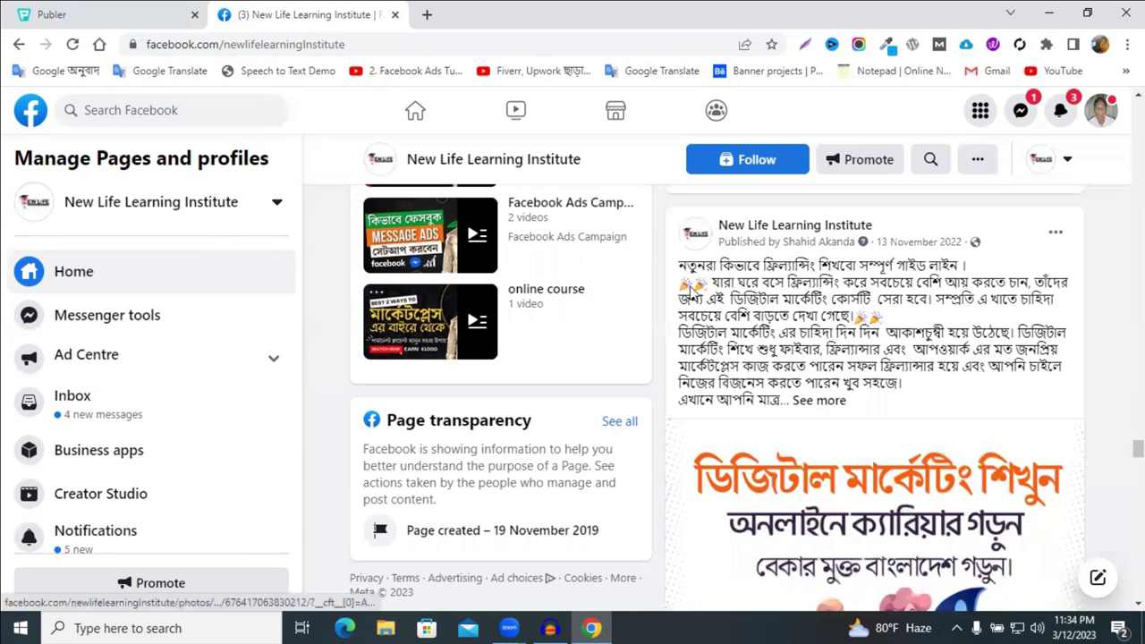
Expand the page's 13 November 2022 freelancing guideline post and copy its entire text, including the links at the end
{"action": "left_click", "coordinate": [683, 266]}
{"action": "left_click_drag", "start_coordinate": [864, 364], "coordinate": [999, 487]}
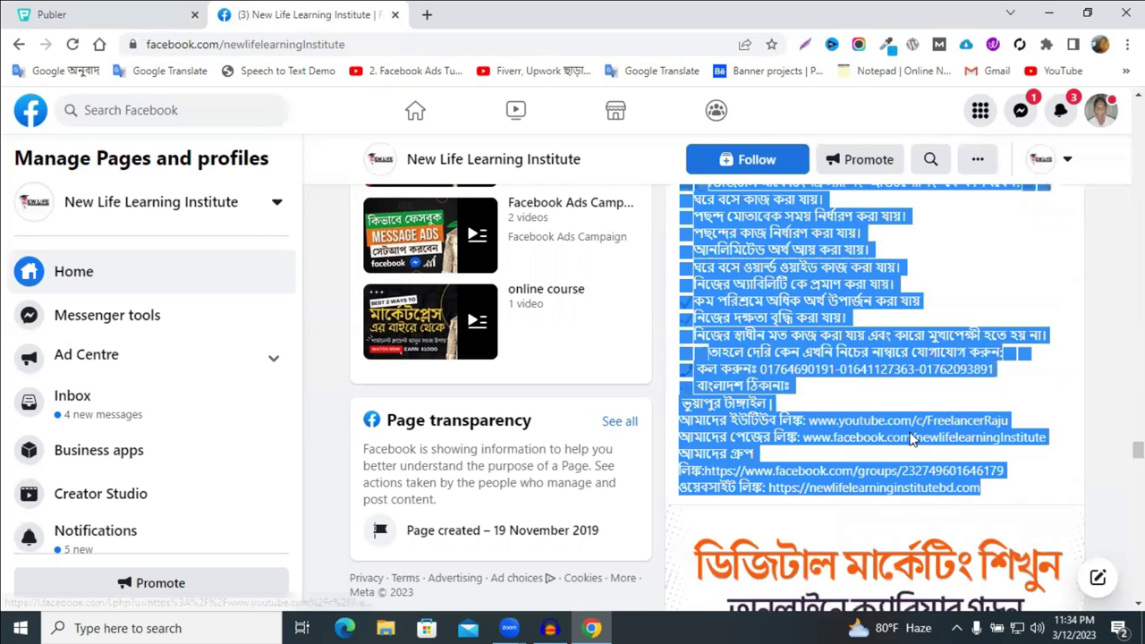
{"action": "right_click", "coordinate": [910, 438]}
{"action": "left_click", "coordinate": [850, 298]}
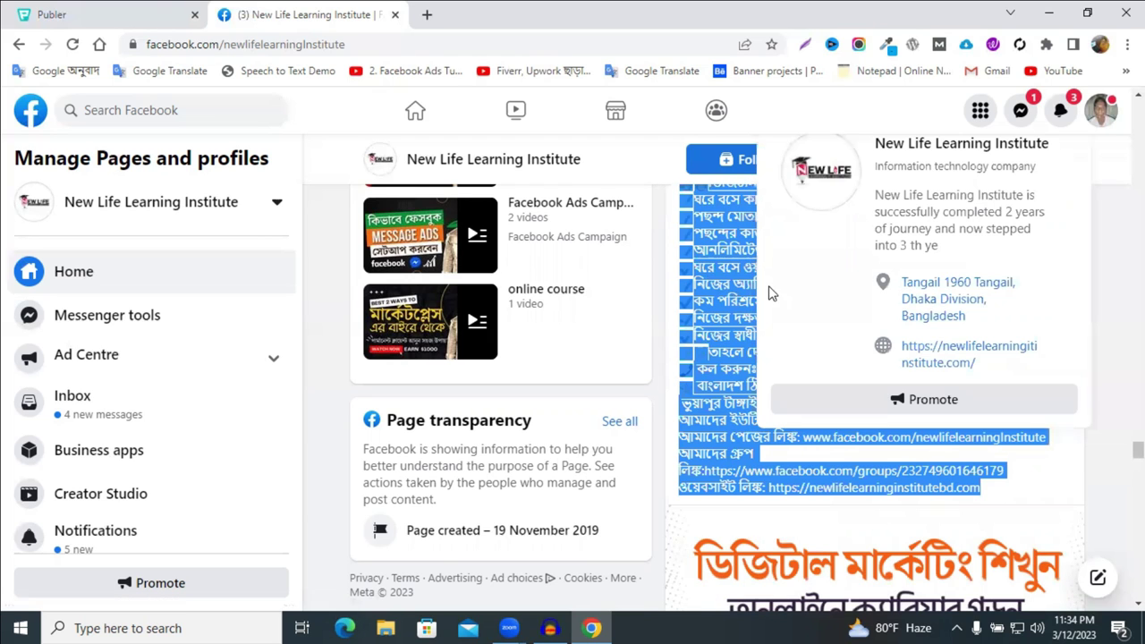
Return to Publer and paste the copied post text over the word "ফ্রিল্যান্সিং" in the Fashion io draft
{"action": "left_click", "coordinate": [154, 10]}
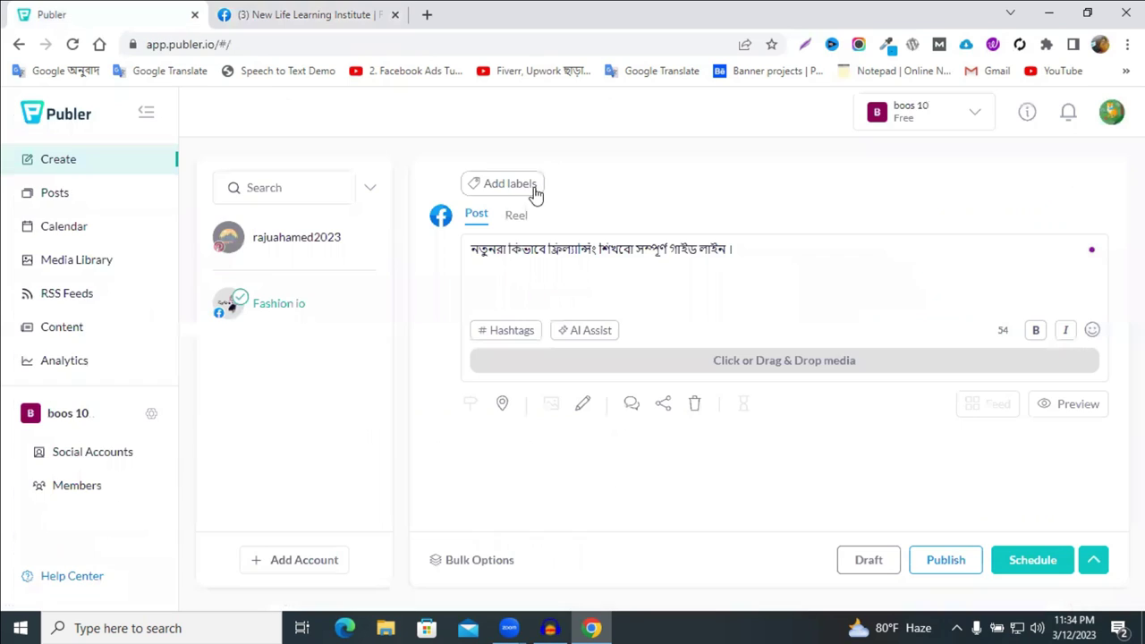
{"action": "double_click", "coordinate": [552, 249]}
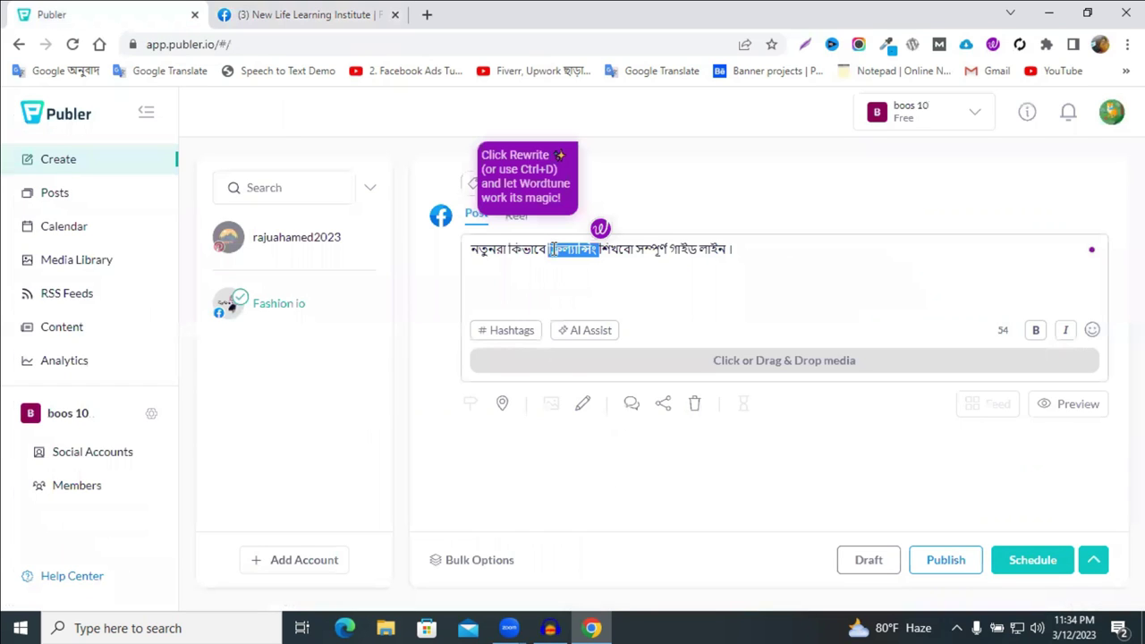
{"action": "key", "text": "ctrl+v"}
{"action": "scroll", "coordinate": [583, 302], "scroll_direction": "up", "scroll_amount": 10}
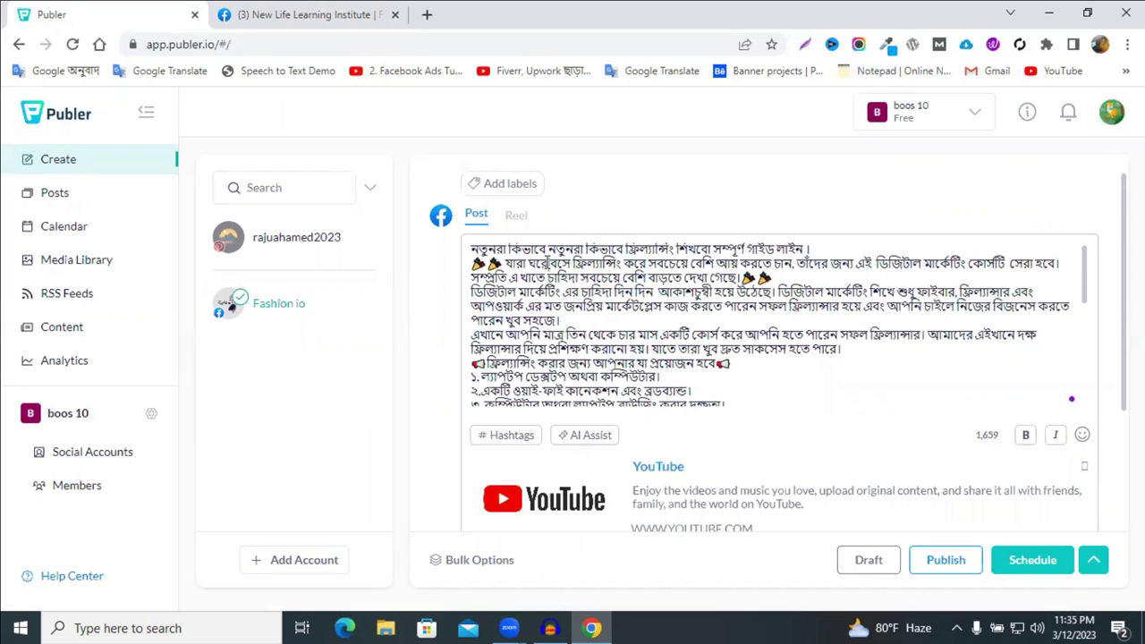
Review the pasted text through to its end and remove the attached YouTube link preview from the post
{"action": "triple_click", "coordinate": [836, 276]}
{"action": "scroll", "coordinate": [638, 300], "scroll_direction": "down", "scroll_amount": 3}
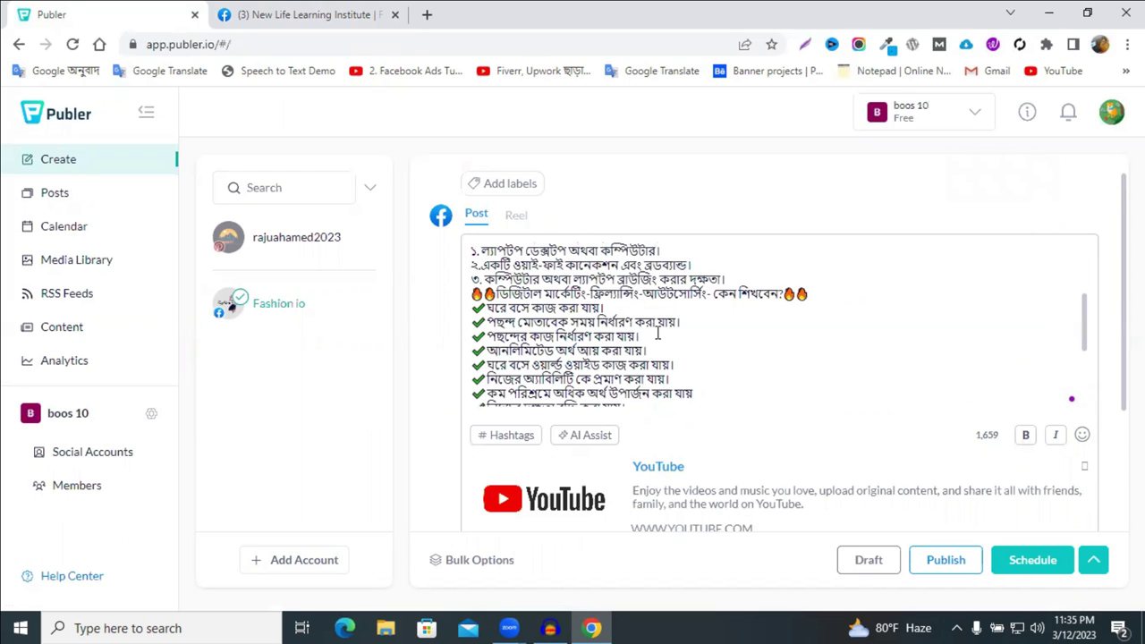
{"action": "scroll", "coordinate": [657, 332], "scroll_direction": "down", "scroll_amount": 3}
{"action": "scroll", "coordinate": [668, 383], "scroll_direction": "down", "scroll_amount": 2}
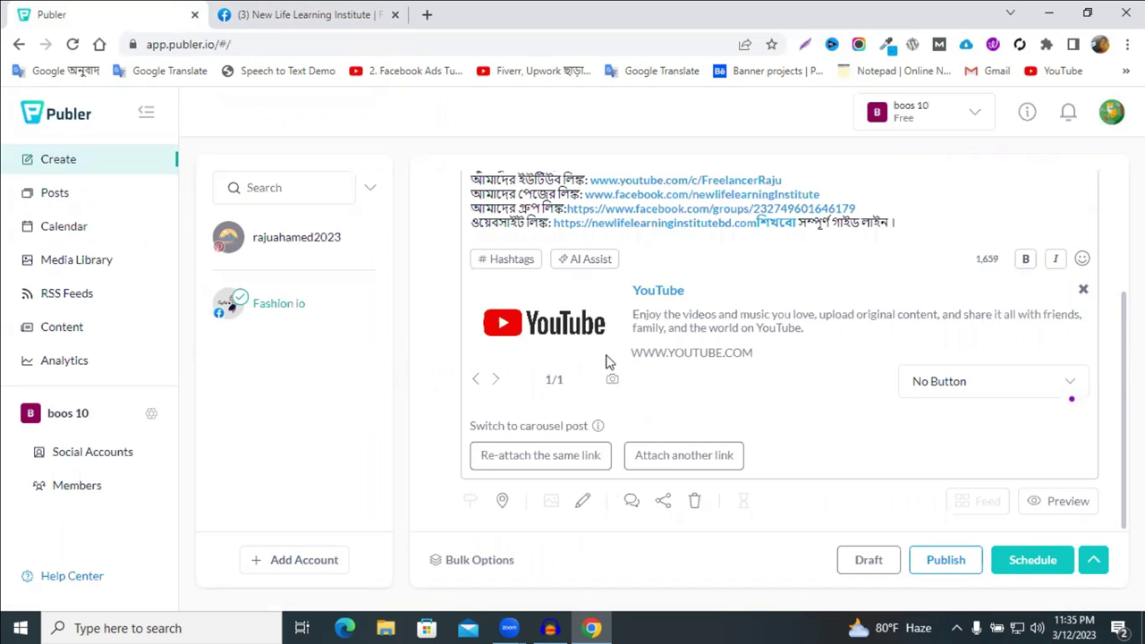
{"action": "left_click", "coordinate": [1083, 292]}
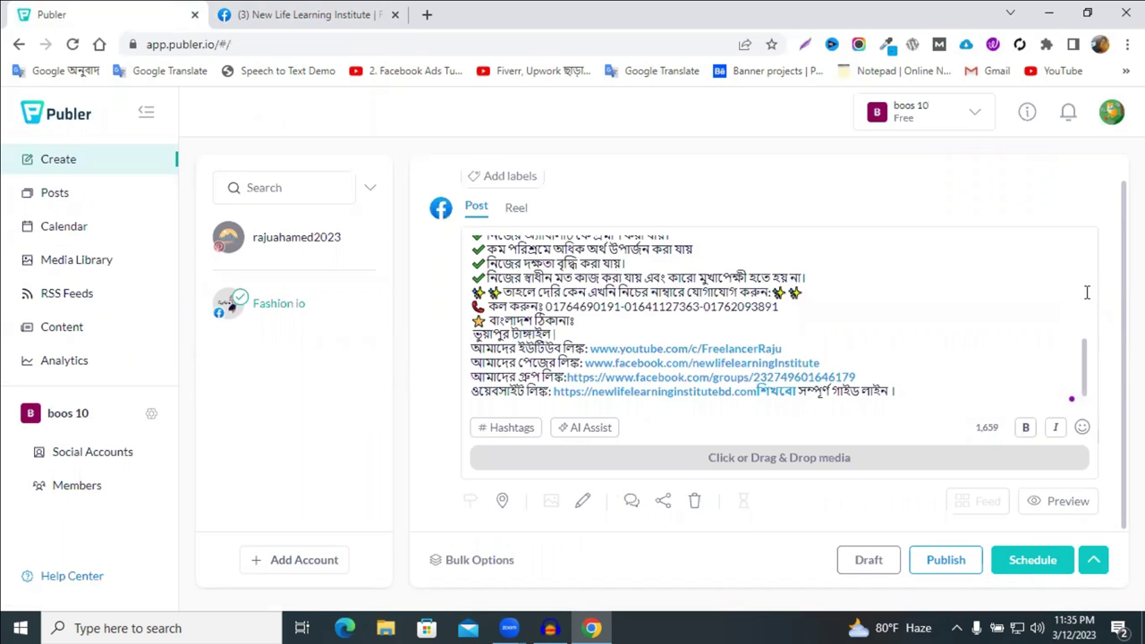
Attach the digital marketing course banner image from the computer's Downloads folder to the post
{"action": "left_click", "coordinate": [780, 469]}
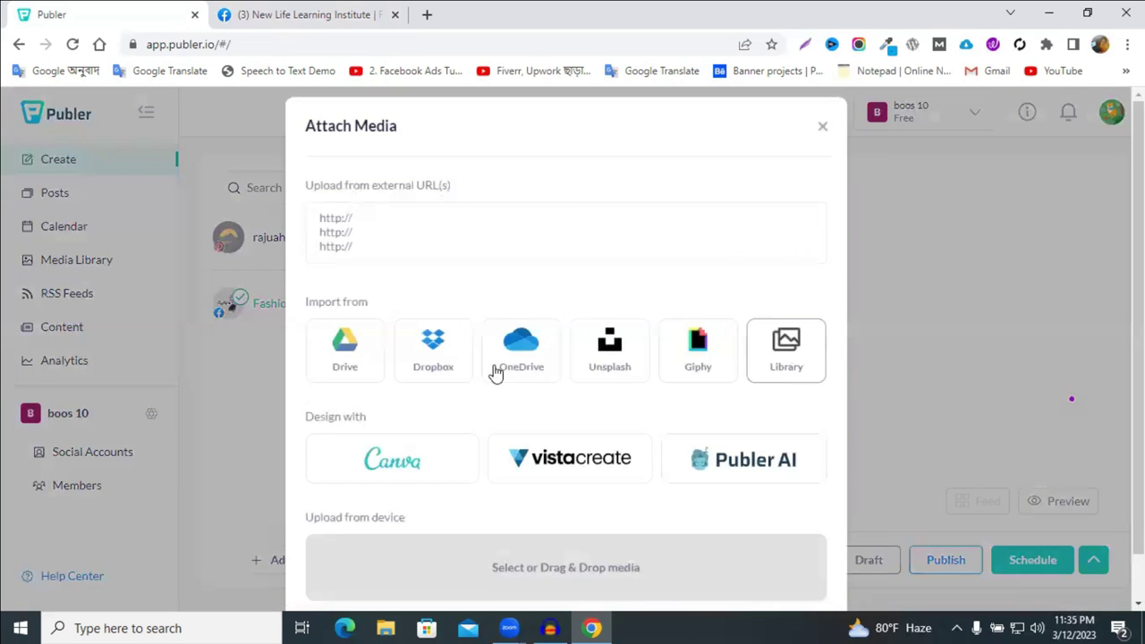
{"action": "scroll", "coordinate": [425, 273], "scroll_direction": "down", "scroll_amount": 2}
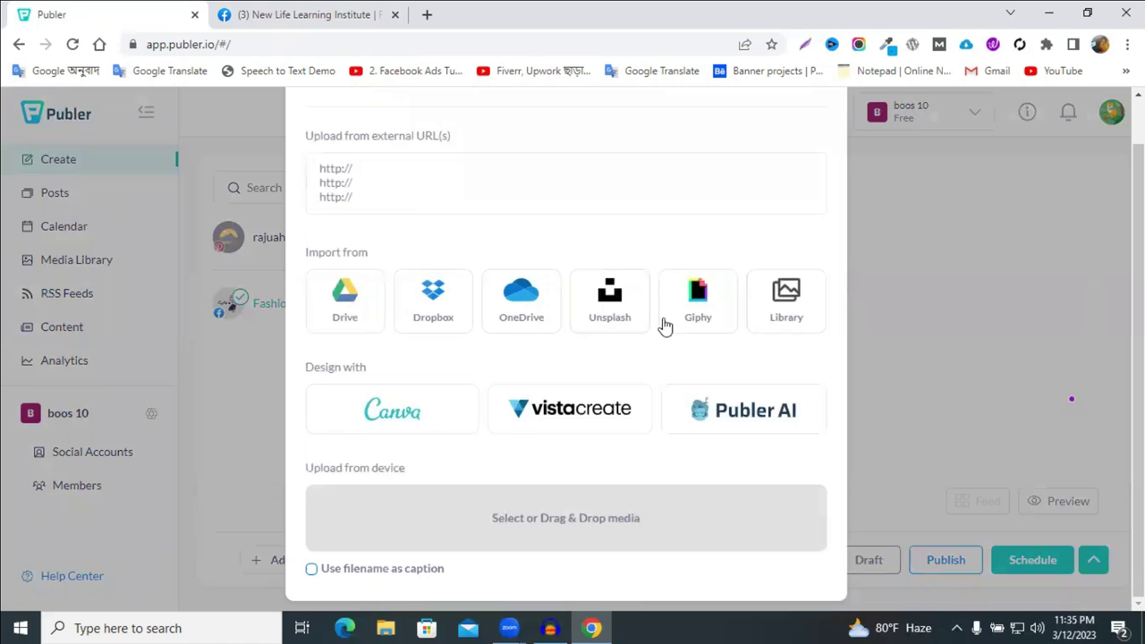
{"action": "left_click", "coordinate": [547, 528]}
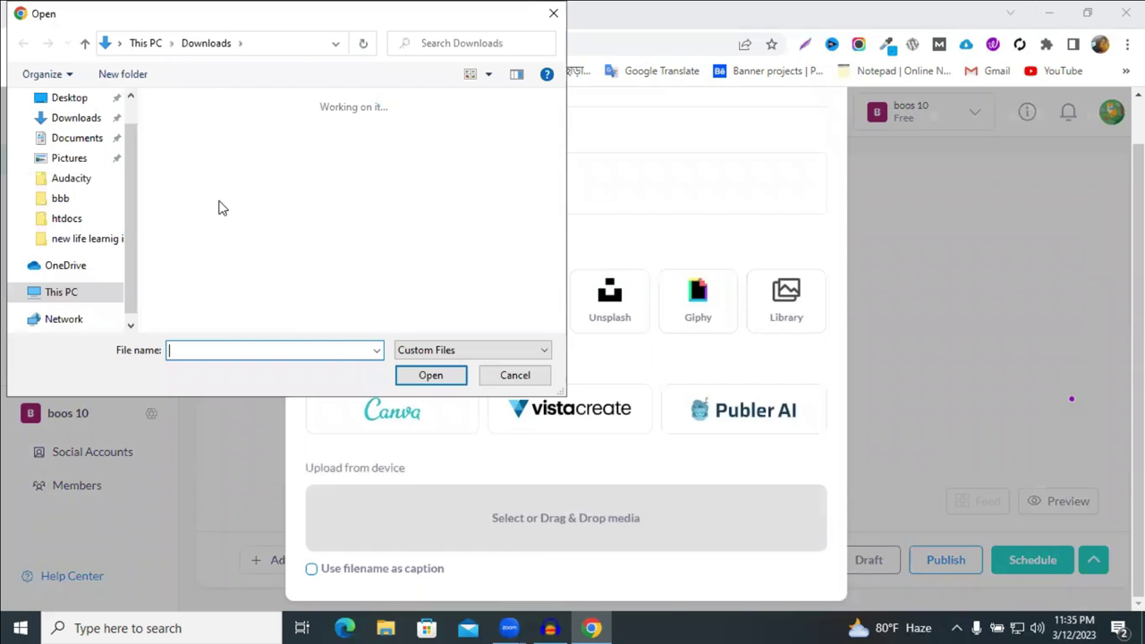
{"action": "left_click", "coordinate": [186, 182]}
{"action": "left_click", "coordinate": [433, 376]}
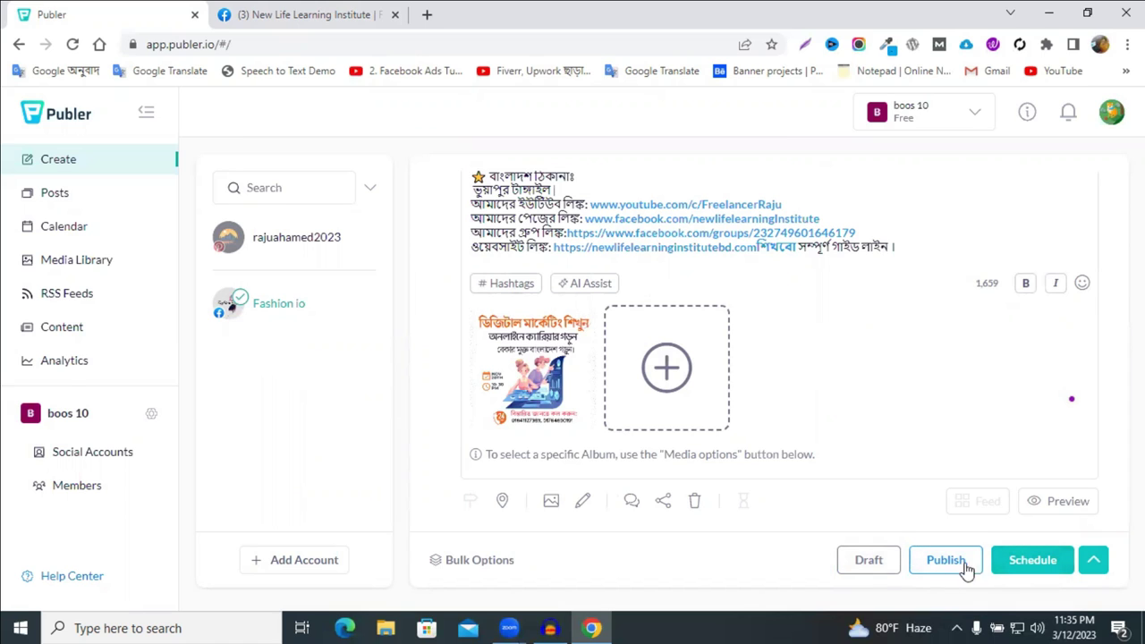
Start scheduling the Fashion io post and choose Wednesday, 15 March 2023 as its publishing date
{"action": "left_click", "coordinate": [1024, 566]}
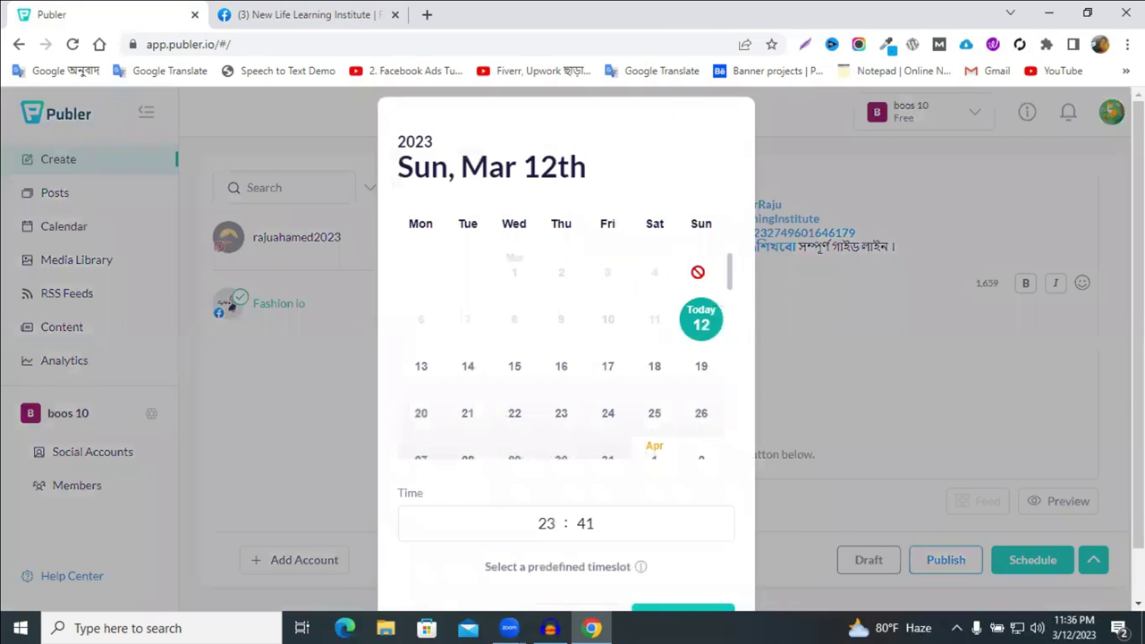
{"action": "scroll", "coordinate": [695, 366], "scroll_direction": "down", "scroll_amount": 1}
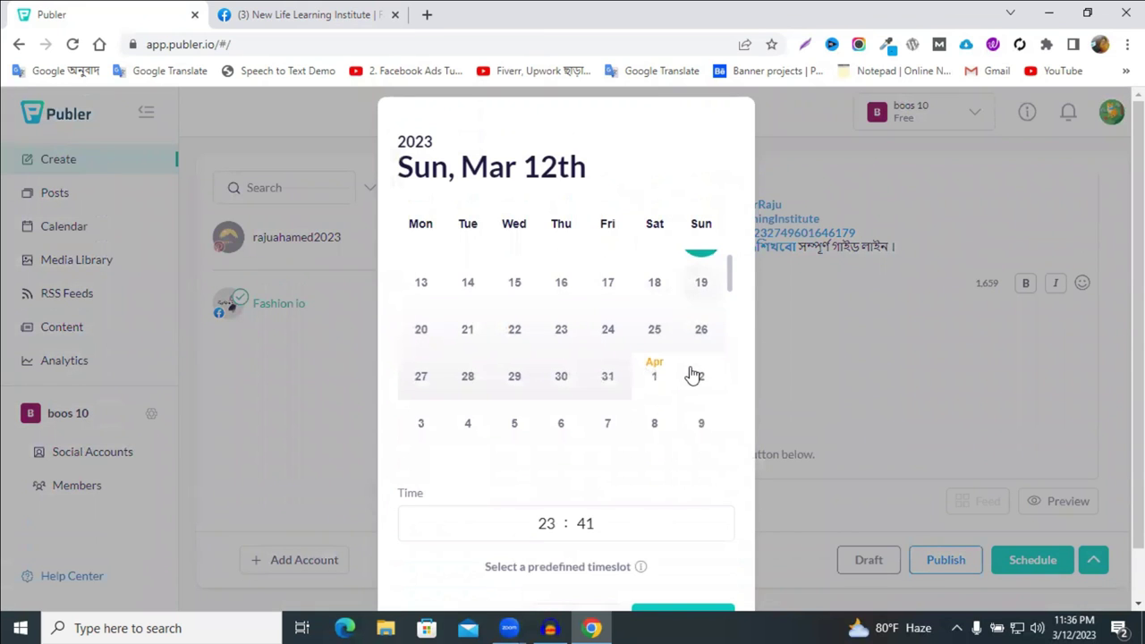
{"action": "scroll", "coordinate": [687, 376], "scroll_direction": "up", "scroll_amount": 1}
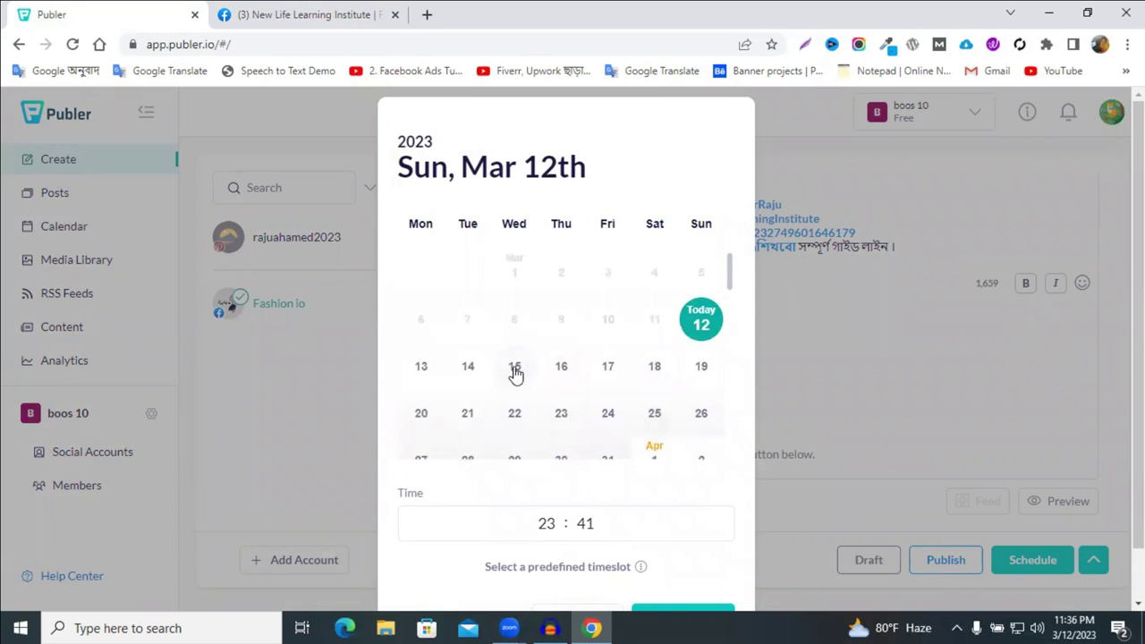
{"action": "left_click", "coordinate": [514, 369]}
Set the publishing time to 12:00 and confirm the schedule for the post
{"action": "scroll", "coordinate": [562, 383], "scroll_direction": "down", "scroll_amount": 2}
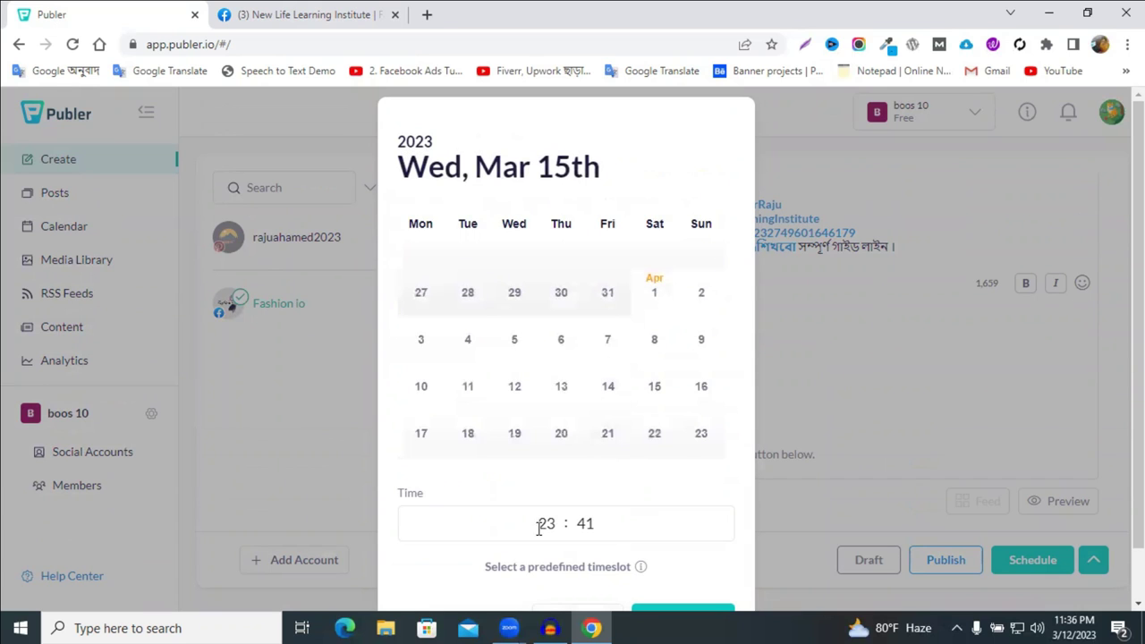
{"action": "left_click", "coordinate": [547, 524]}
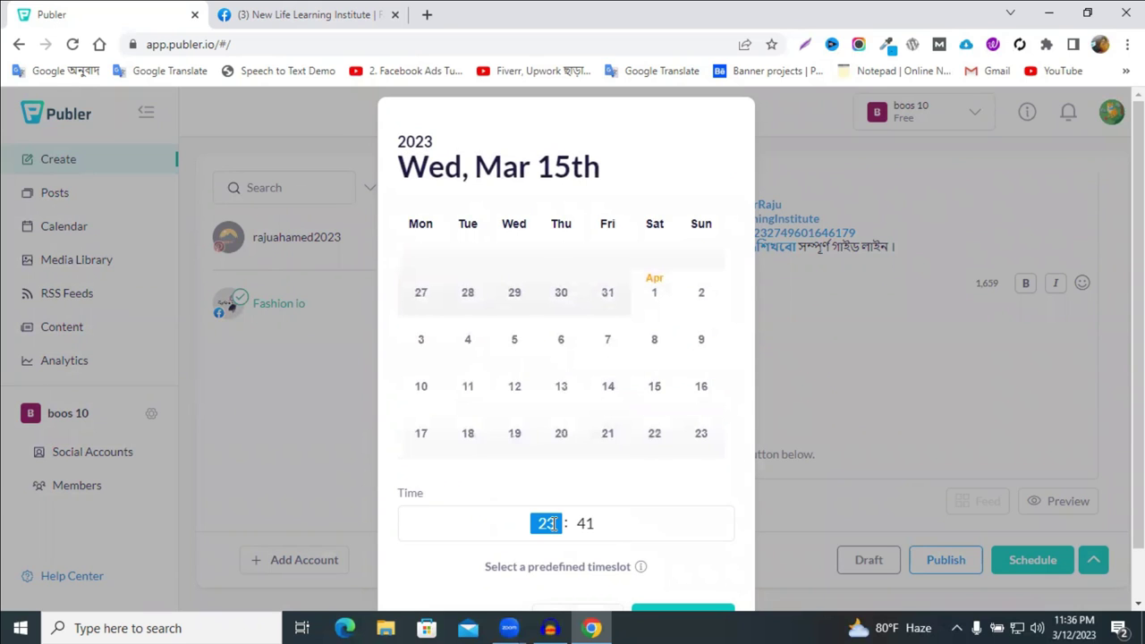
{"action": "type", "text": "12"}
{"action": "scroll", "coordinate": [617, 472], "scroll_direction": "down", "scroll_amount": 1}
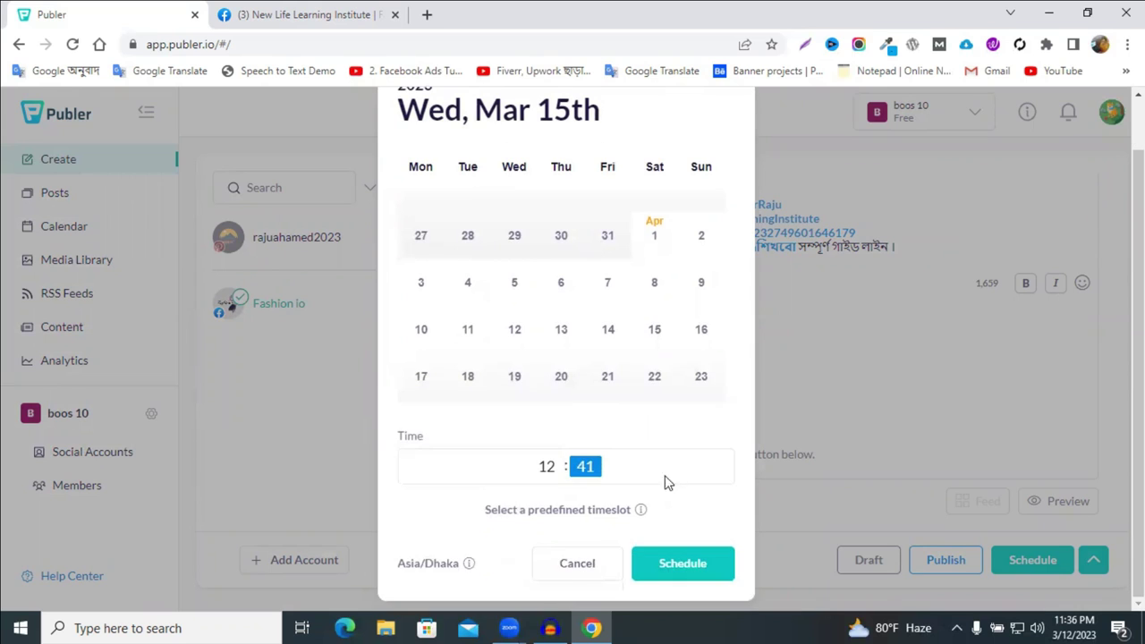
{"action": "left_click", "coordinate": [665, 507]}
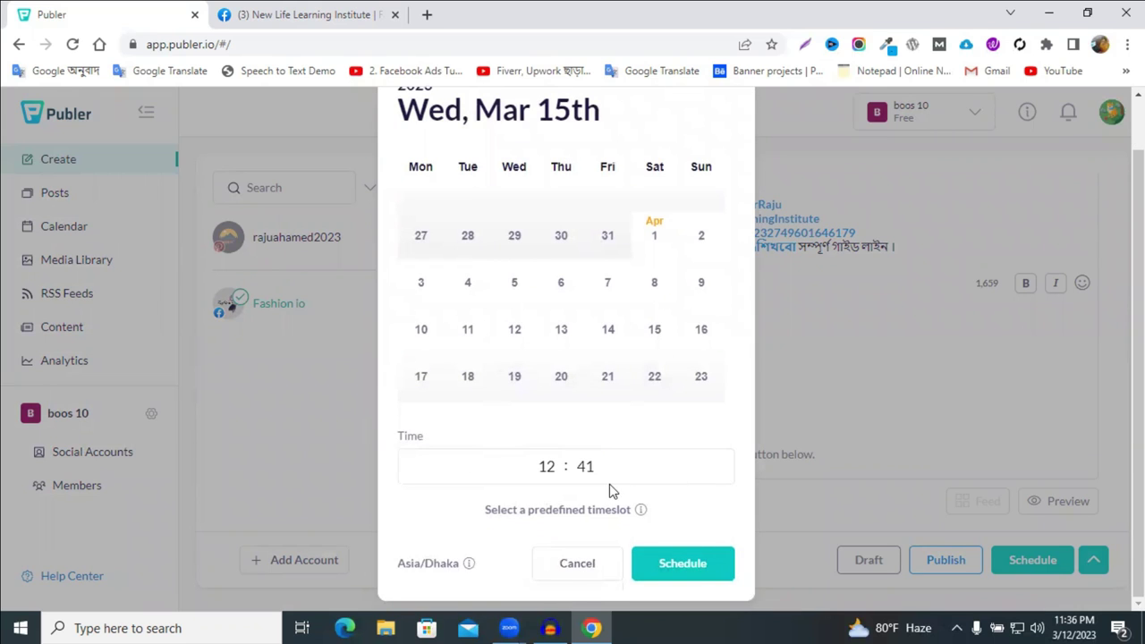
{"action": "left_click", "coordinate": [598, 466]}
{"action": "type", "text": "00"}
{"action": "scroll", "coordinate": [639, 339], "scroll_direction": "up", "scroll_amount": 3}
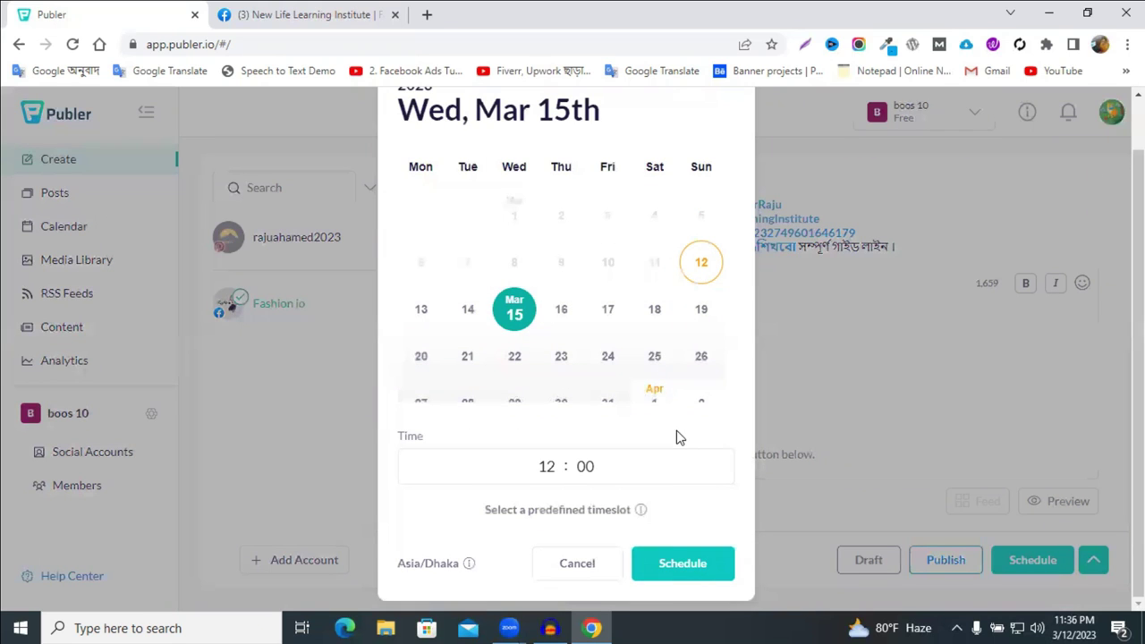
{"action": "left_click", "coordinate": [702, 573]}
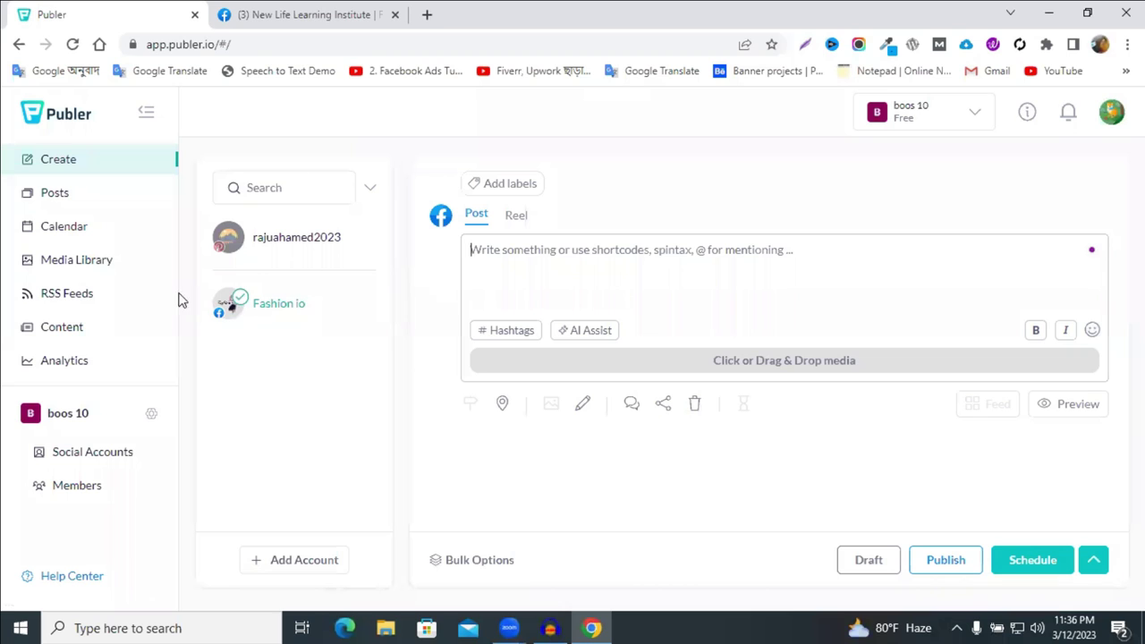
Filter the scheduled posts to Fashion io and review the scheduled post's date, text and image
{"action": "left_click", "coordinate": [85, 206]}
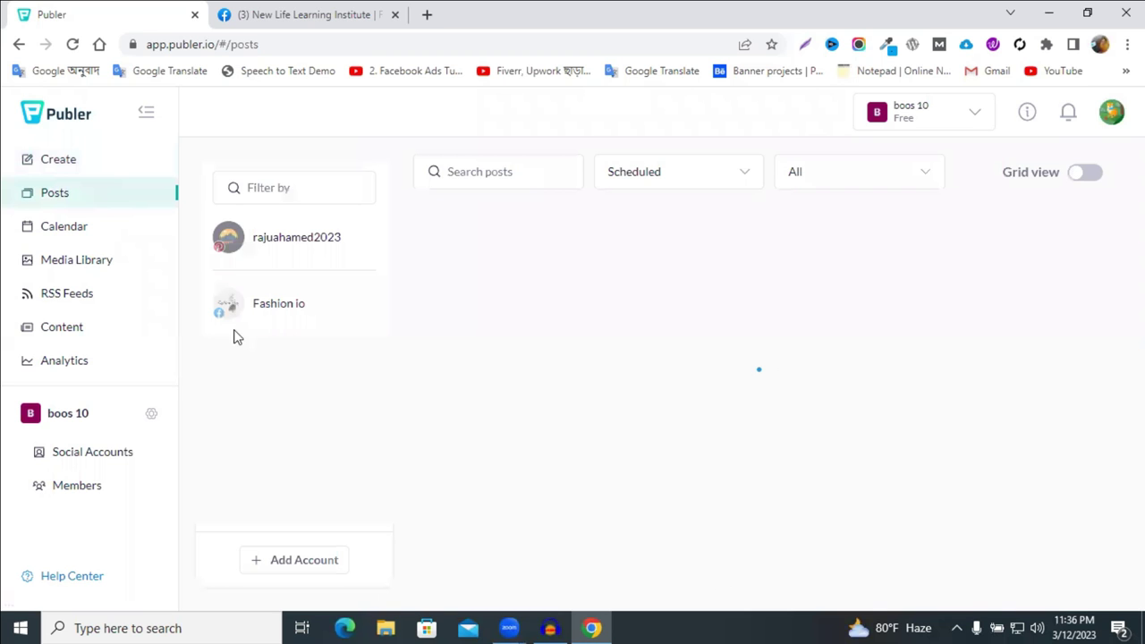
{"action": "scroll", "coordinate": [703, 398], "scroll_direction": "down", "scroll_amount": 5}
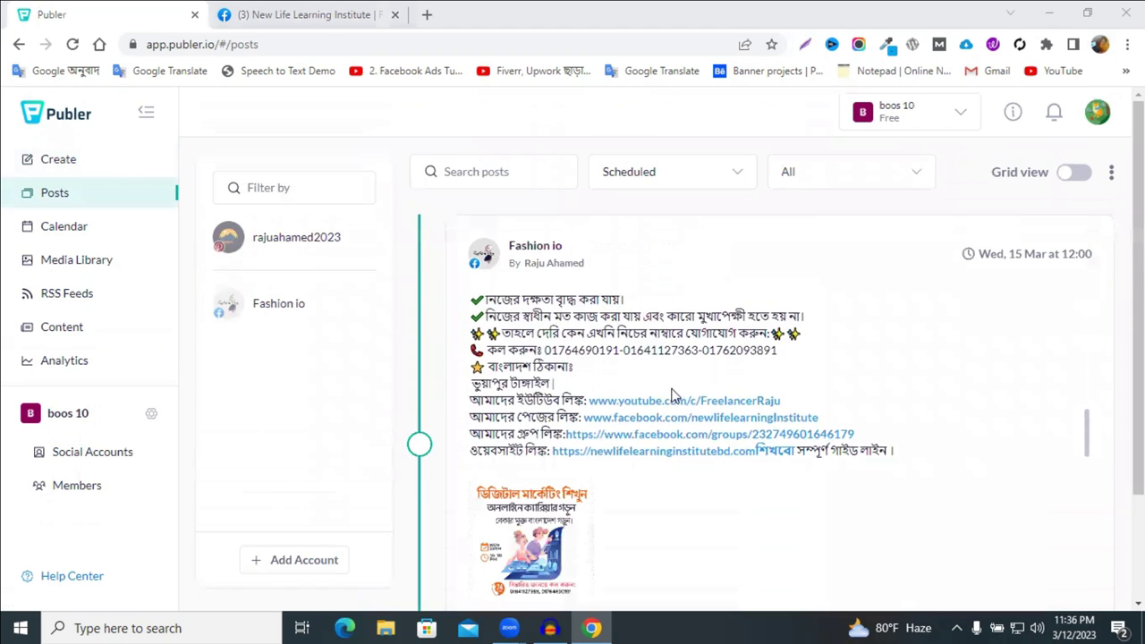
{"action": "scroll", "coordinate": [702, 400], "scroll_direction": "up", "scroll_amount": 2}
{"action": "left_click", "coordinate": [287, 306]}
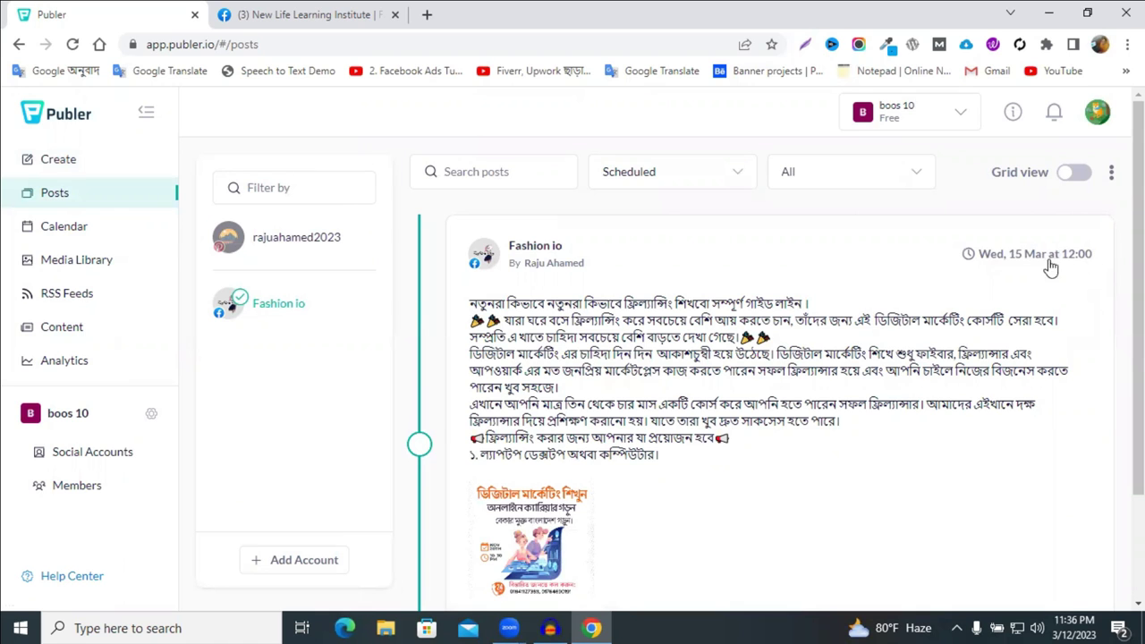
{"action": "scroll", "coordinate": [822, 353], "scroll_direction": "down", "scroll_amount": 2}
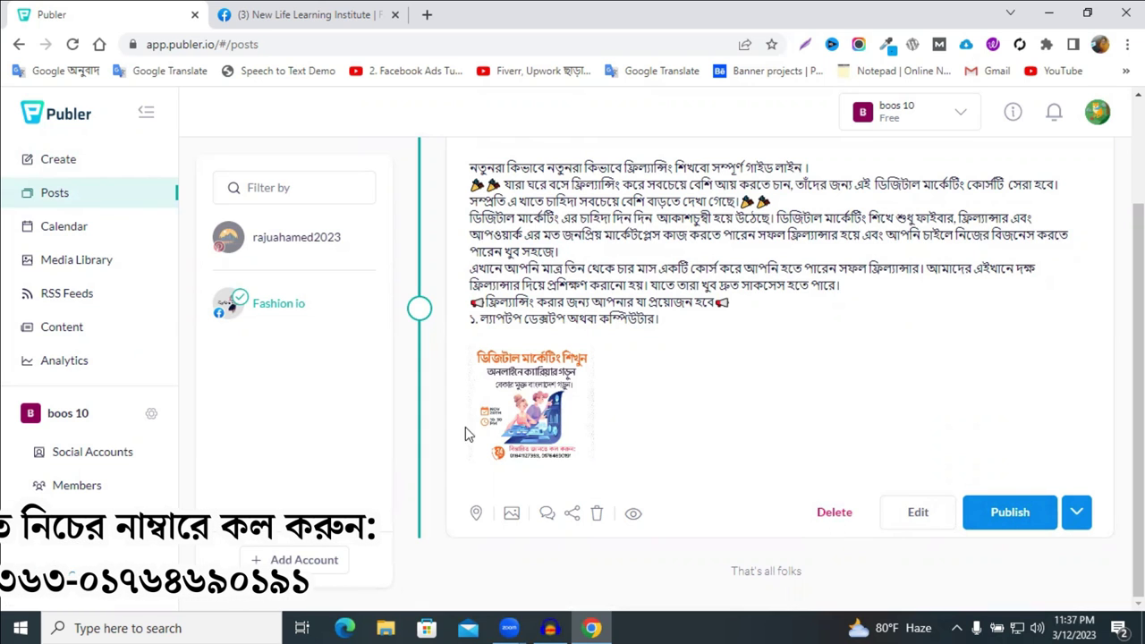
Look over the workspace's weekly calendar and the images stored in its media library
{"action": "left_click", "coordinate": [45, 225]}
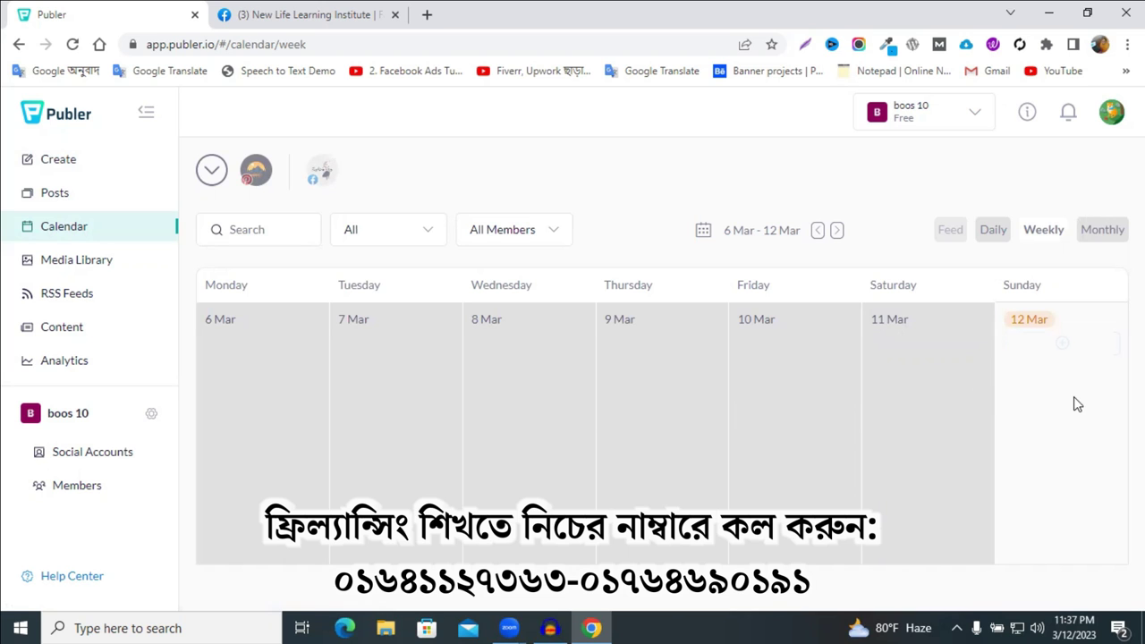
{"action": "left_click", "coordinate": [93, 266]}
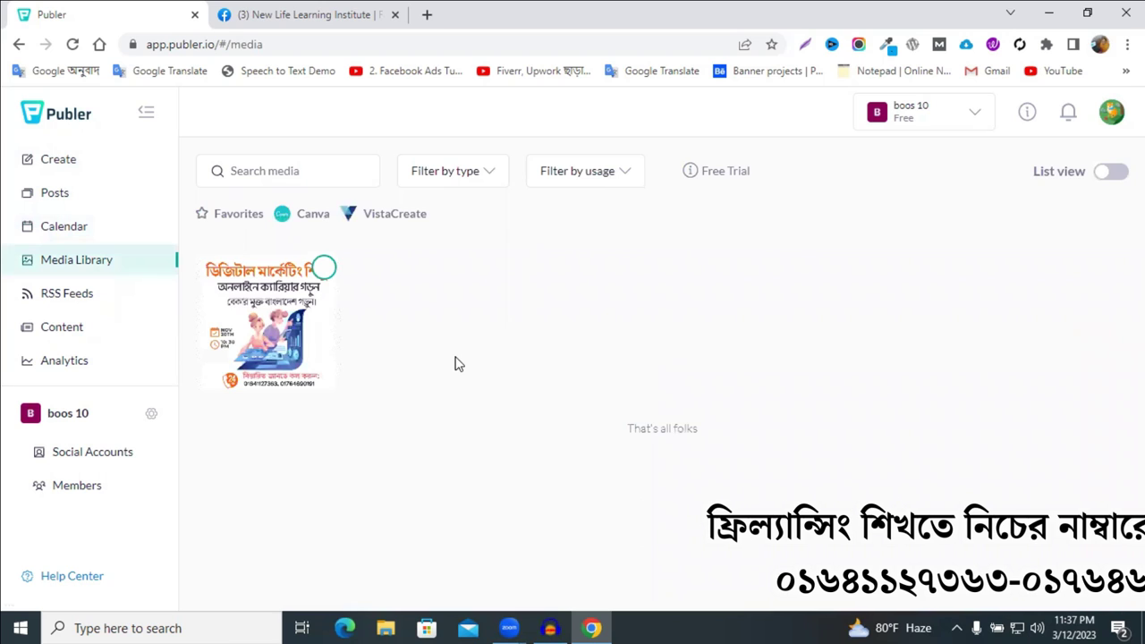